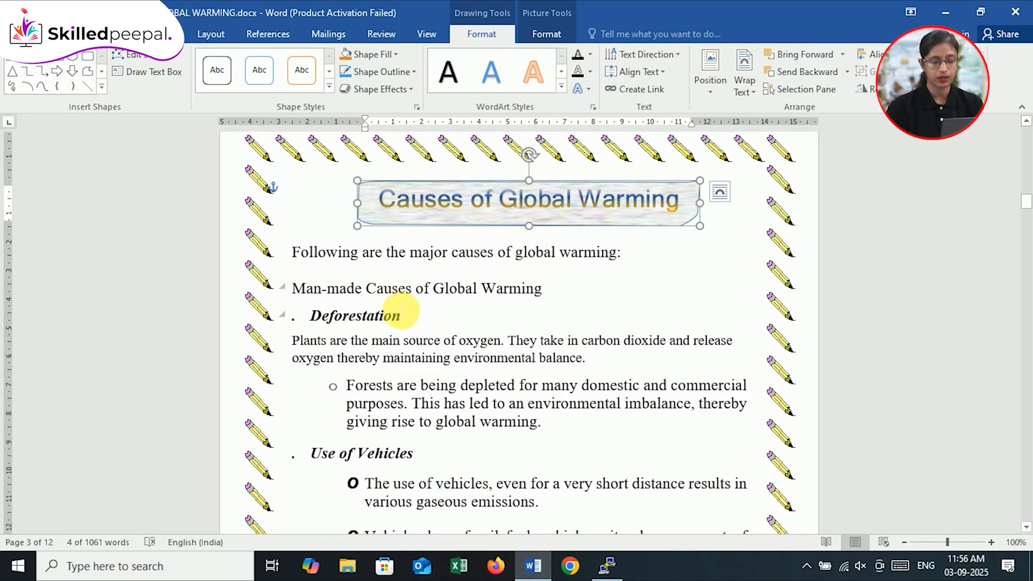
Step: Enclose the "Deforestation" heading below "Man-made Causes of Global Warming" in a text box with Draw Text Box
{"action": "left_click", "coordinate": [396, 315]}
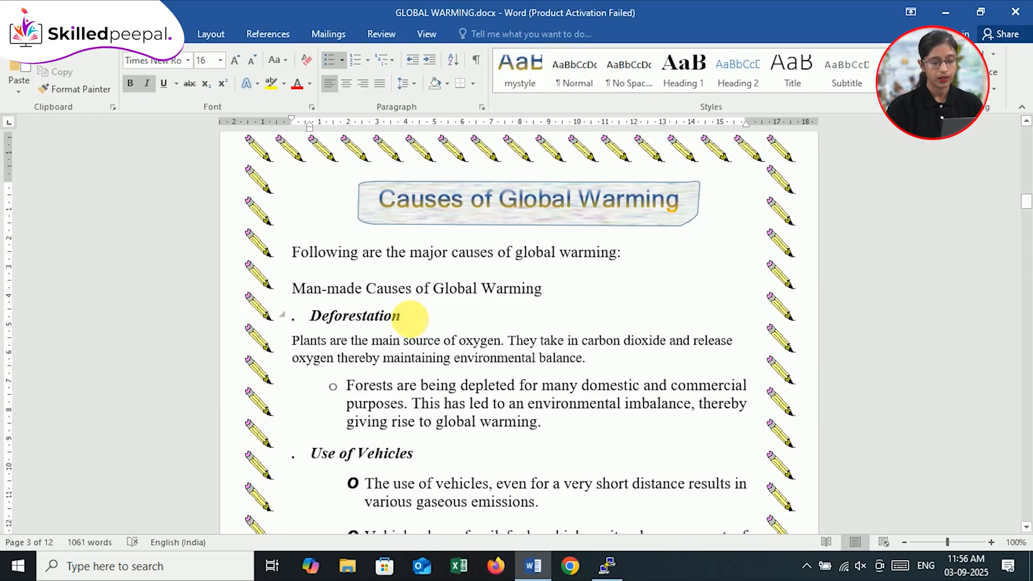
{"action": "left_click_drag", "start_coordinate": [404, 318], "coordinate": [313, 317]}
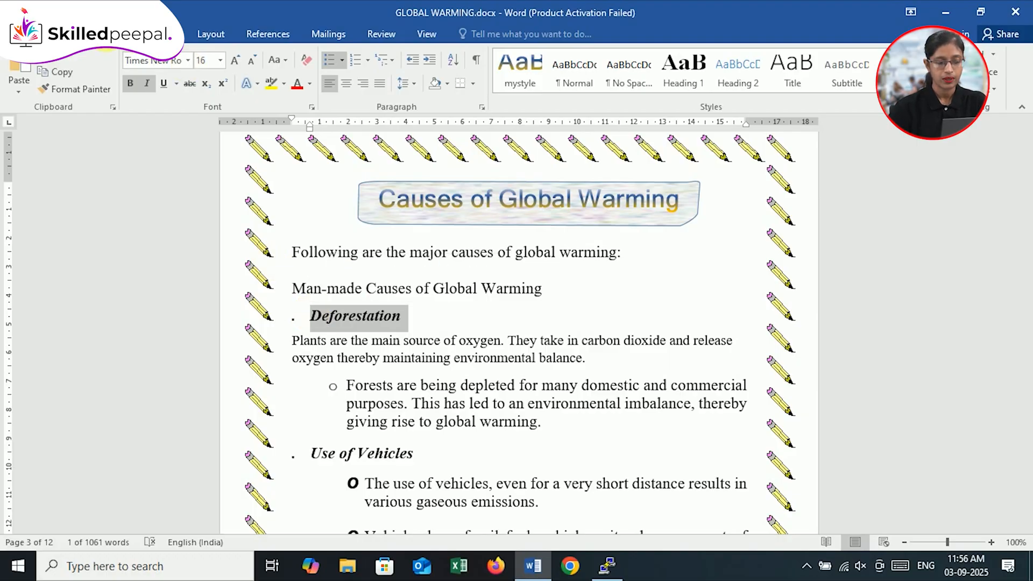
{"action": "left_click", "coordinate": [108, 35]}
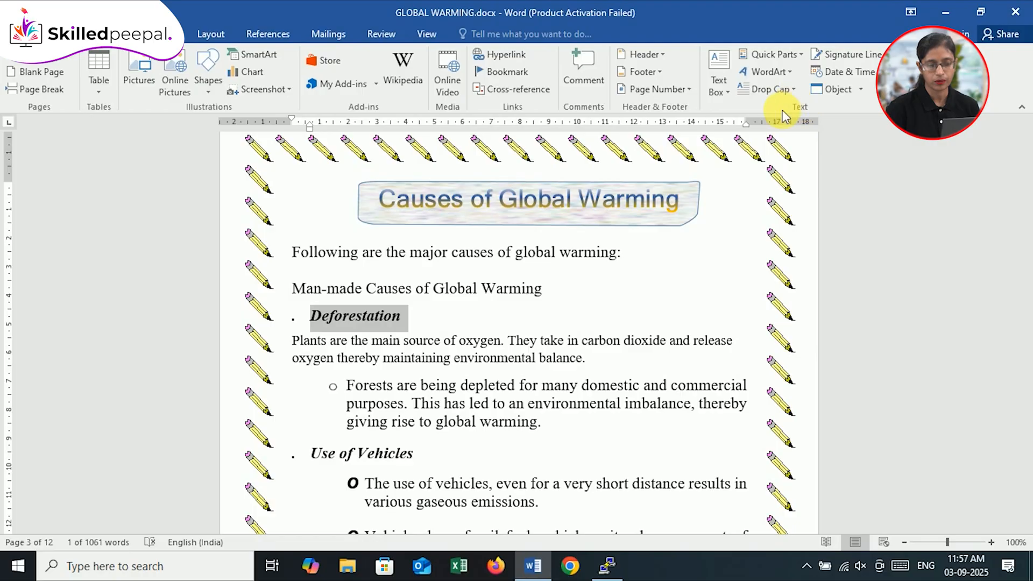
{"action": "left_click", "coordinate": [724, 88]}
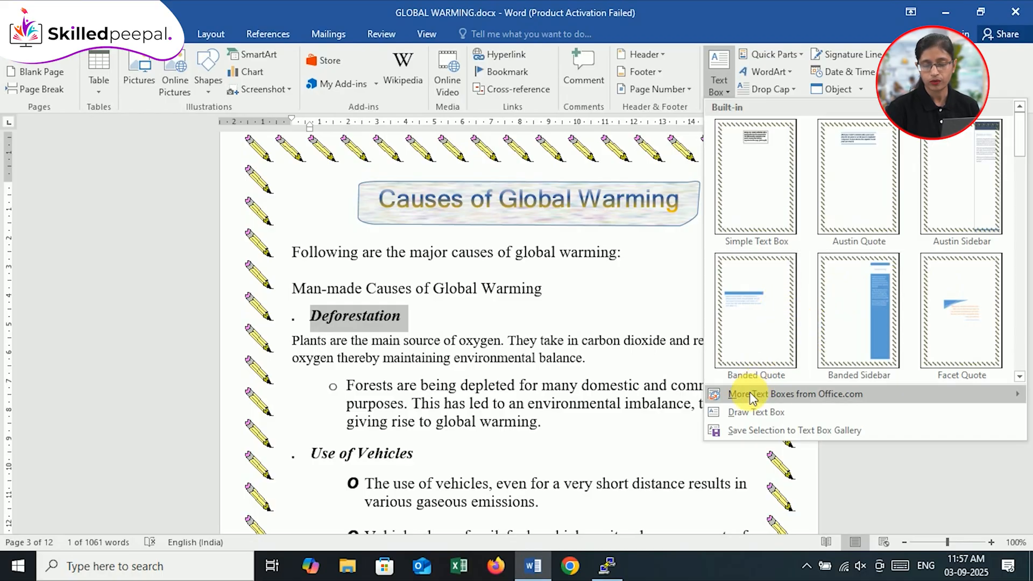
{"action": "left_click", "coordinate": [767, 413]}
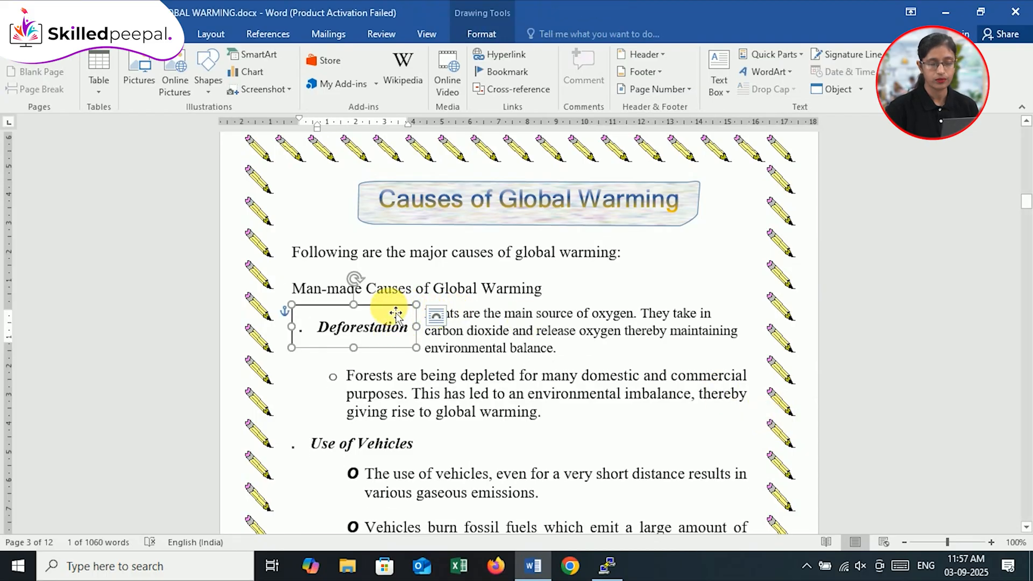
{"action": "left_click_drag", "start_coordinate": [396, 312], "coordinate": [396, 312]}
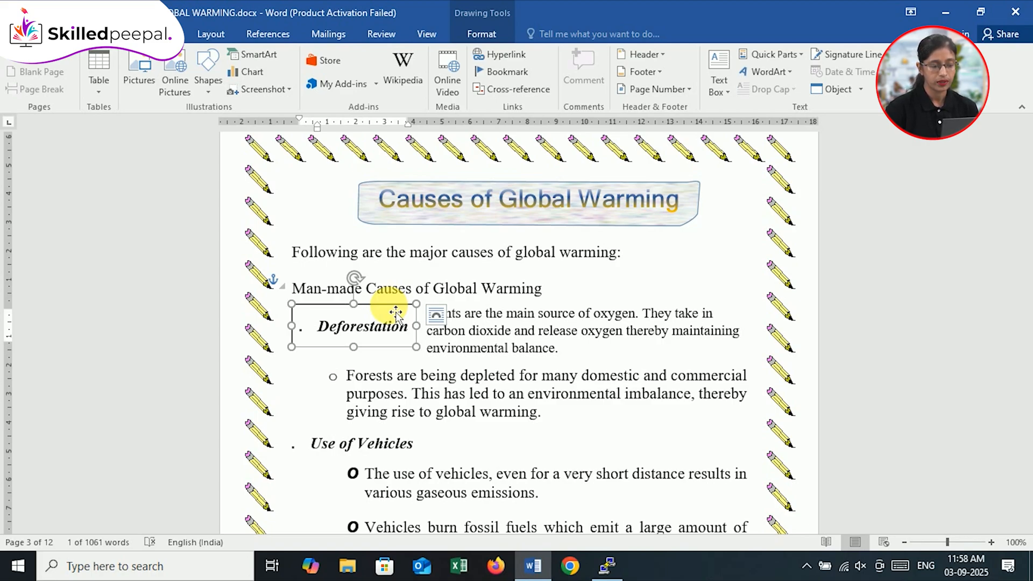
{"action": "left_click", "coordinate": [436, 314]}
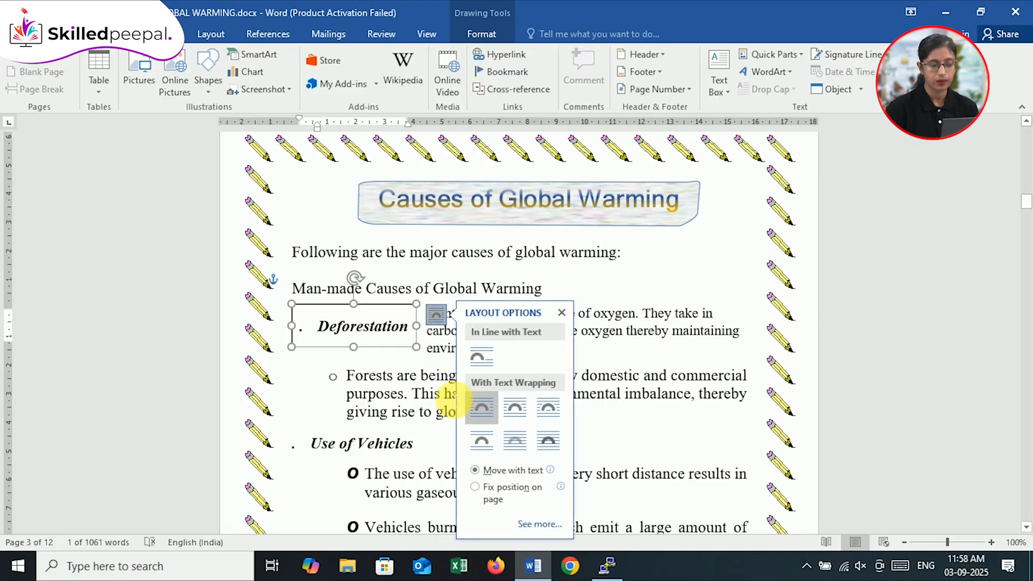
{"action": "left_click", "coordinate": [457, 401]}
{"action": "left_click", "coordinate": [411, 351]}
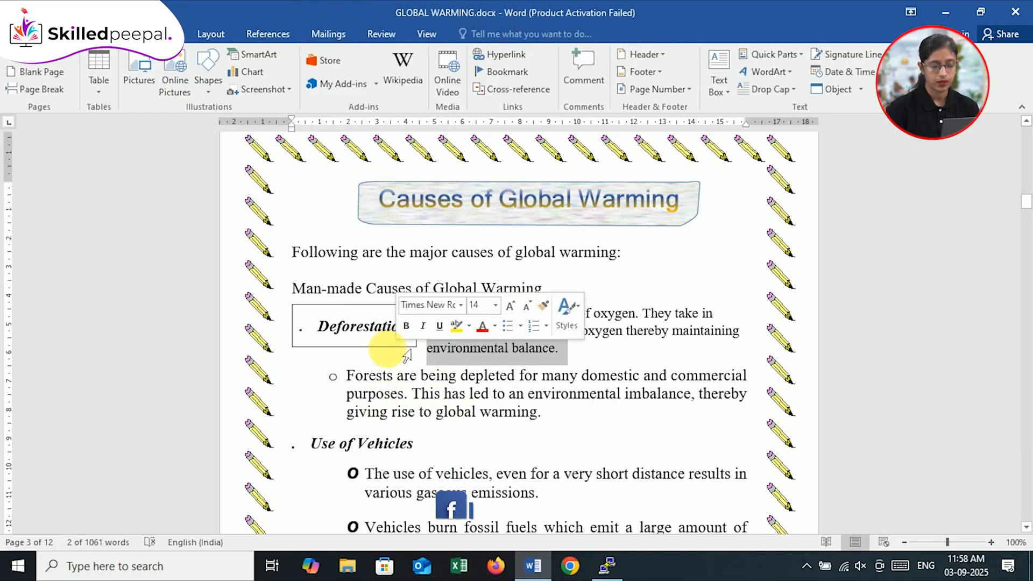
Step: Remove the bullet in front of "Deforestation" inside its text box
{"action": "left_click", "coordinate": [380, 347]}
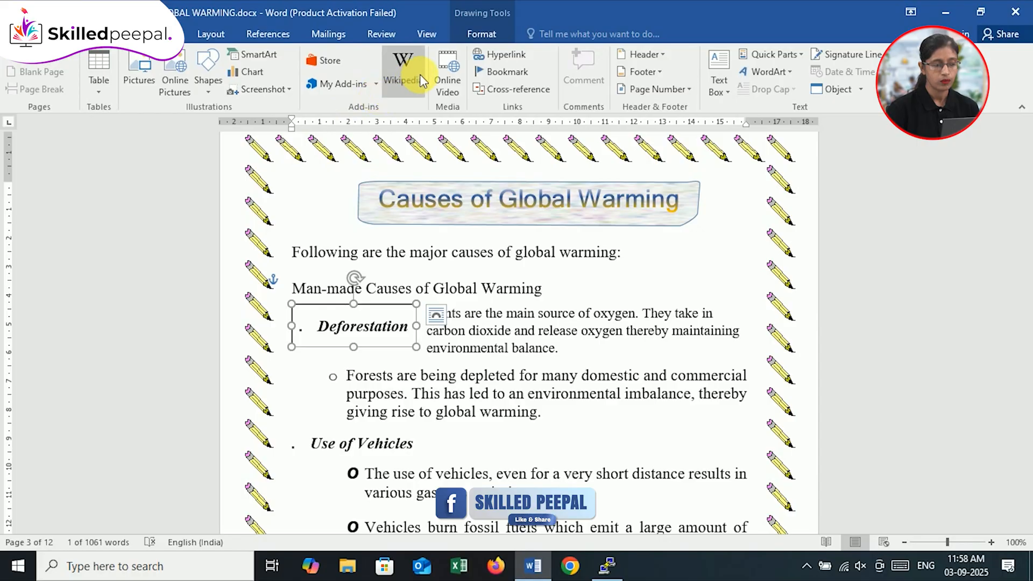
{"action": "left_click", "coordinate": [479, 36]}
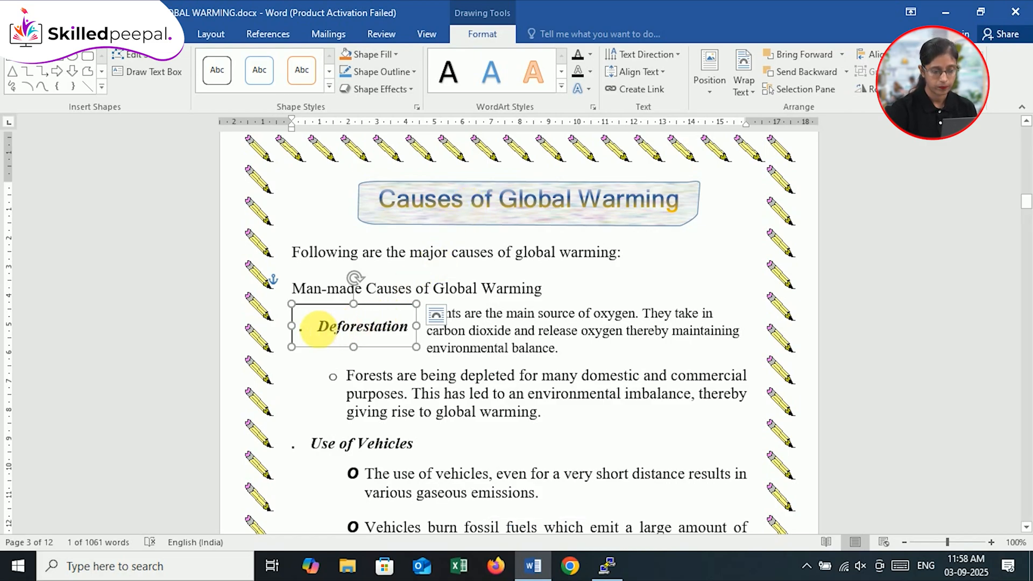
{"action": "left_click", "coordinate": [318, 329]}
{"action": "key", "text": "BackSpace"}
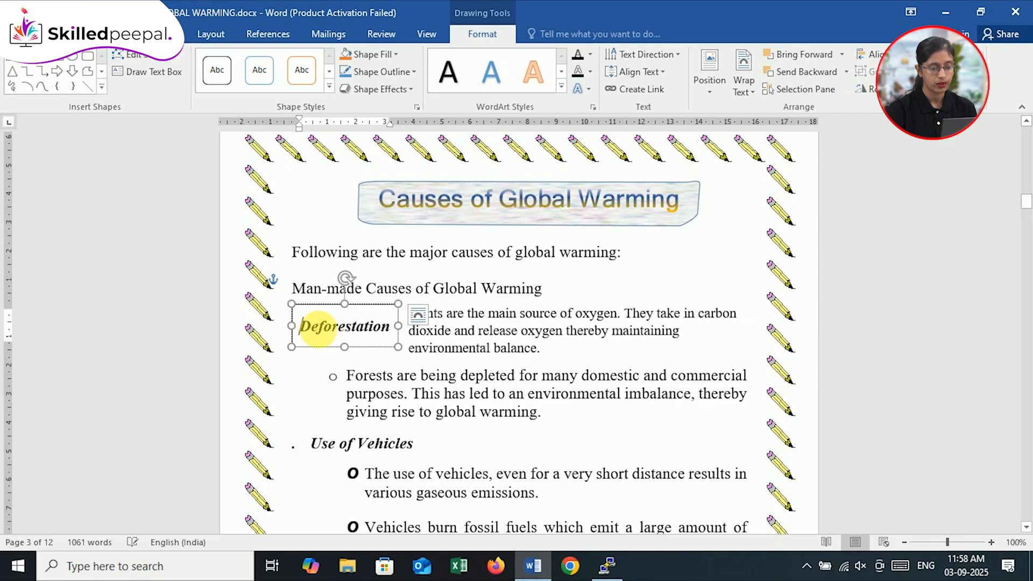
Step: Set the position of the "Deforestation" text box to In Line with Text
{"action": "left_click", "coordinate": [371, 308]}
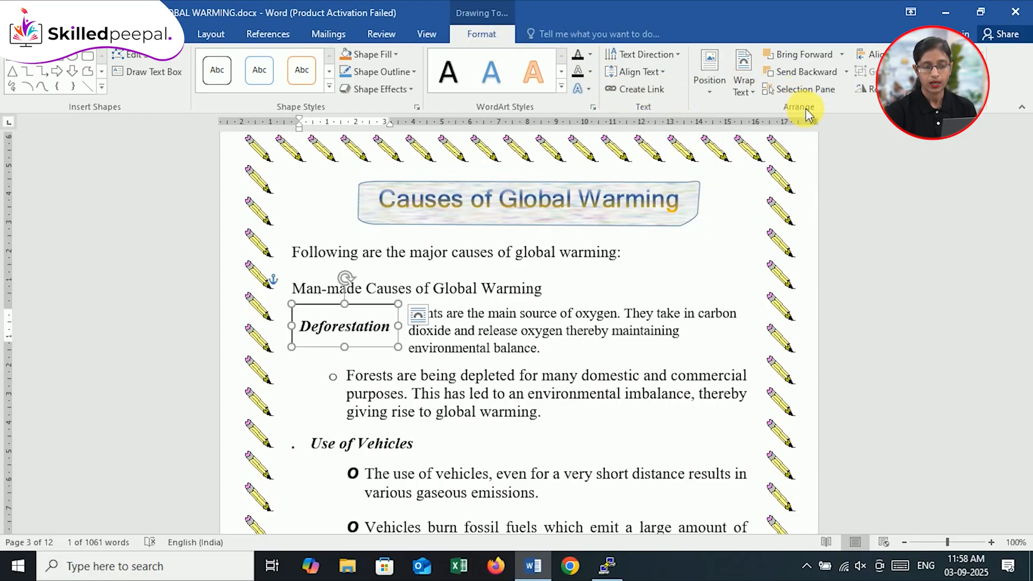
{"action": "left_click", "coordinate": [707, 93]}
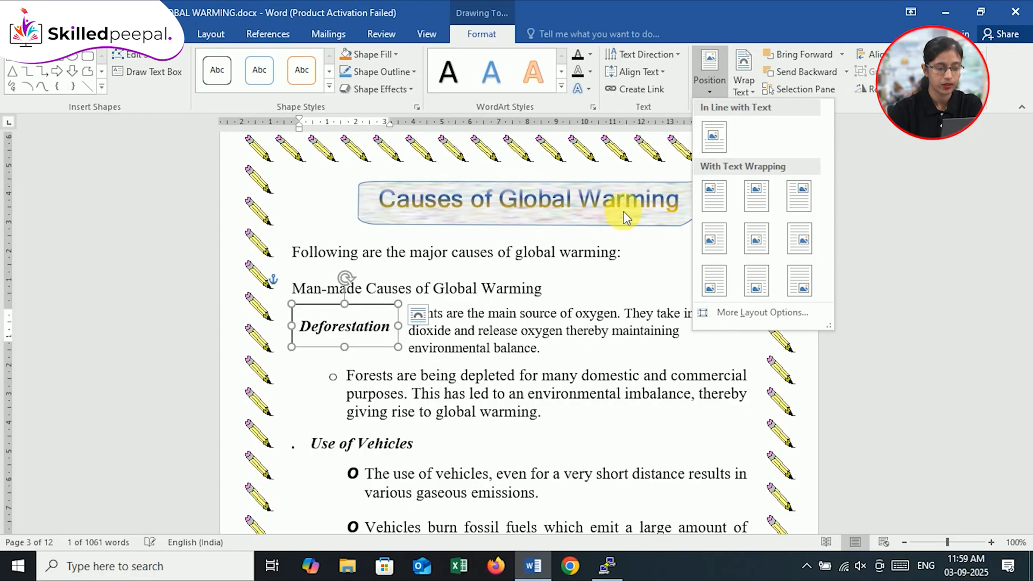
{"action": "left_click", "coordinate": [712, 138]}
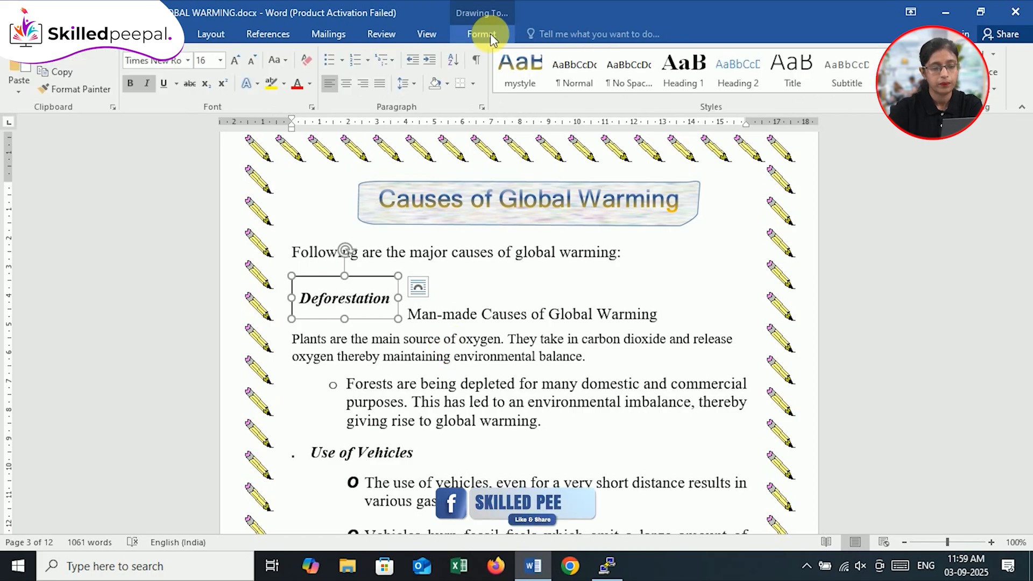
Step: Try positioning the "Deforestation" text box at the middle left of the page with square text wrapping
{"action": "left_click", "coordinate": [491, 38]}
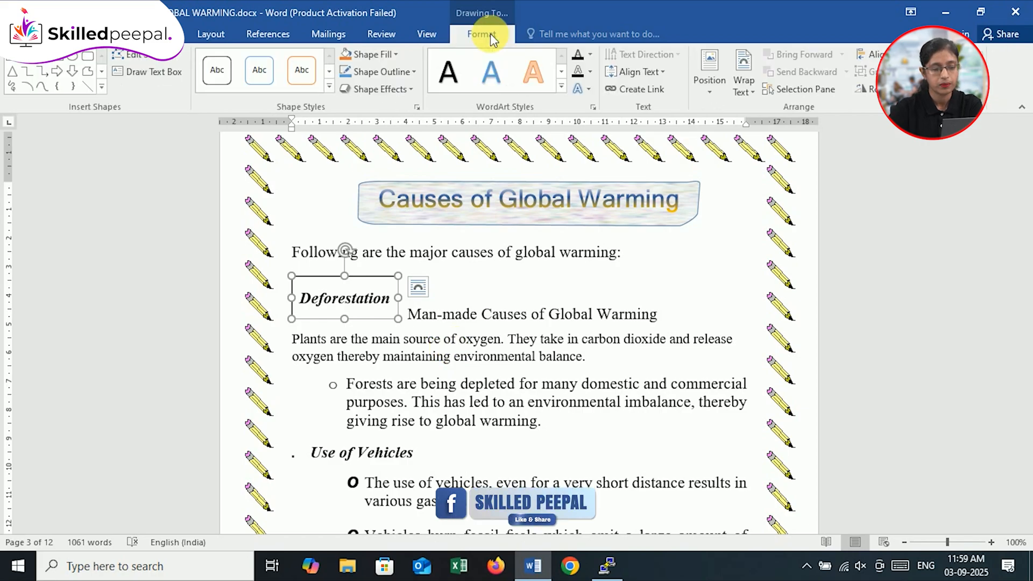
{"action": "left_click", "coordinate": [708, 84]}
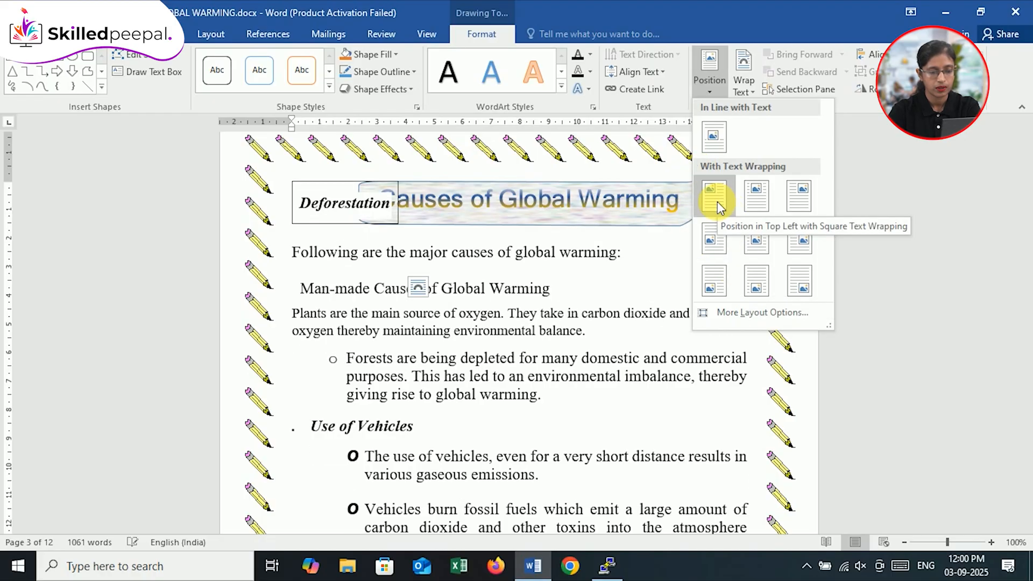
{"action": "left_click", "coordinate": [727, 236]}
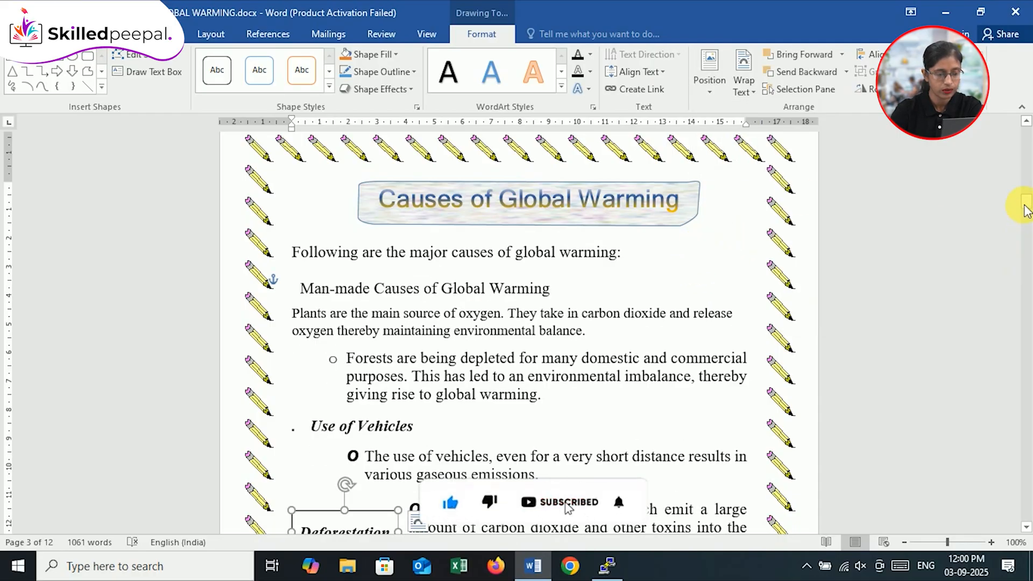
{"action": "left_click_drag", "start_coordinate": [1026, 210], "coordinate": [1026, 218]}
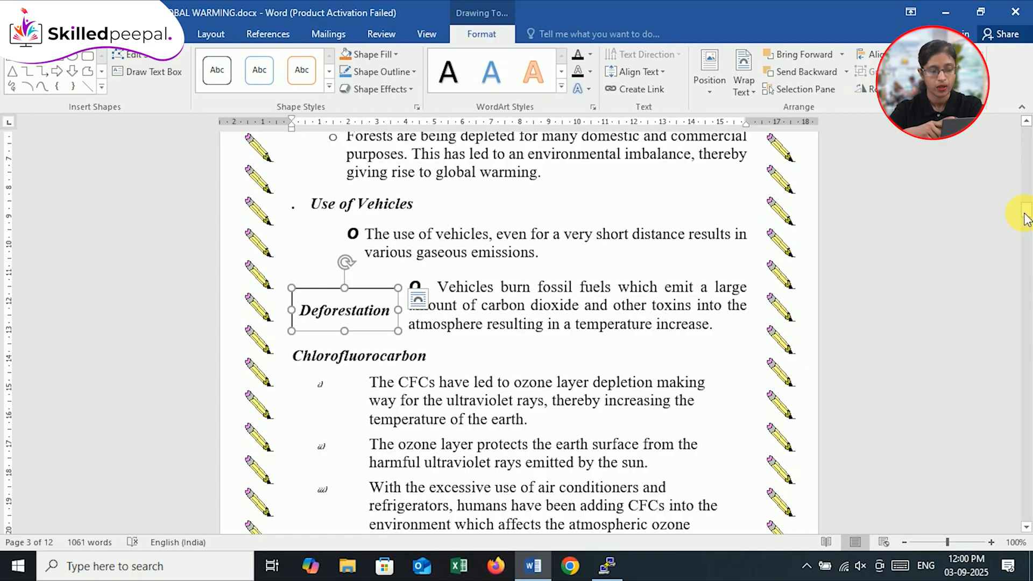
{"action": "left_click_drag", "start_coordinate": [1026, 218], "coordinate": [1021, 215]}
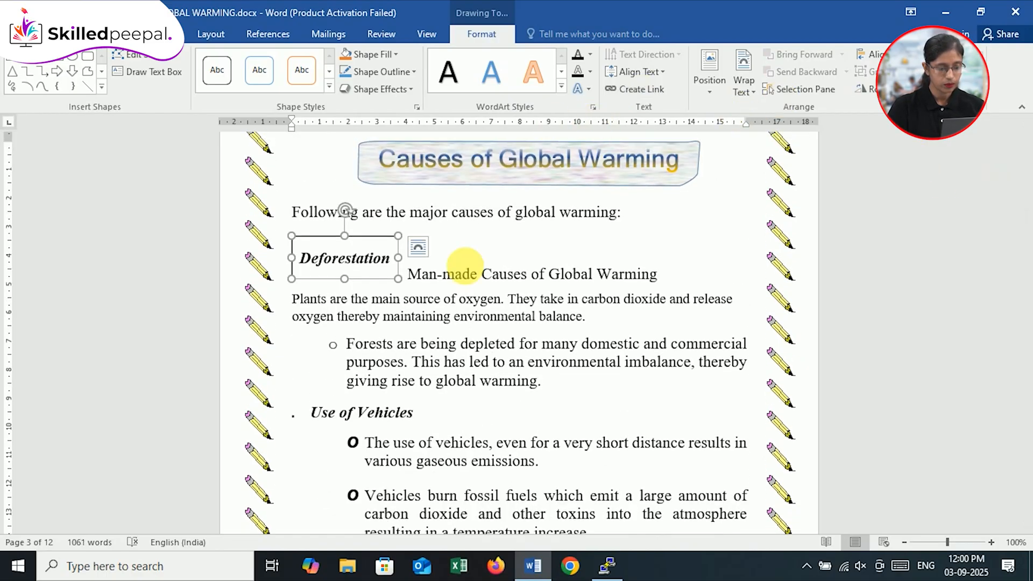
Step: Remove the bullet from the "Use of Vehicles" heading and move "Man-made Causes of Global Warming" onto its own line below the "Deforestation" box
{"action": "left_click", "coordinate": [562, 397]}
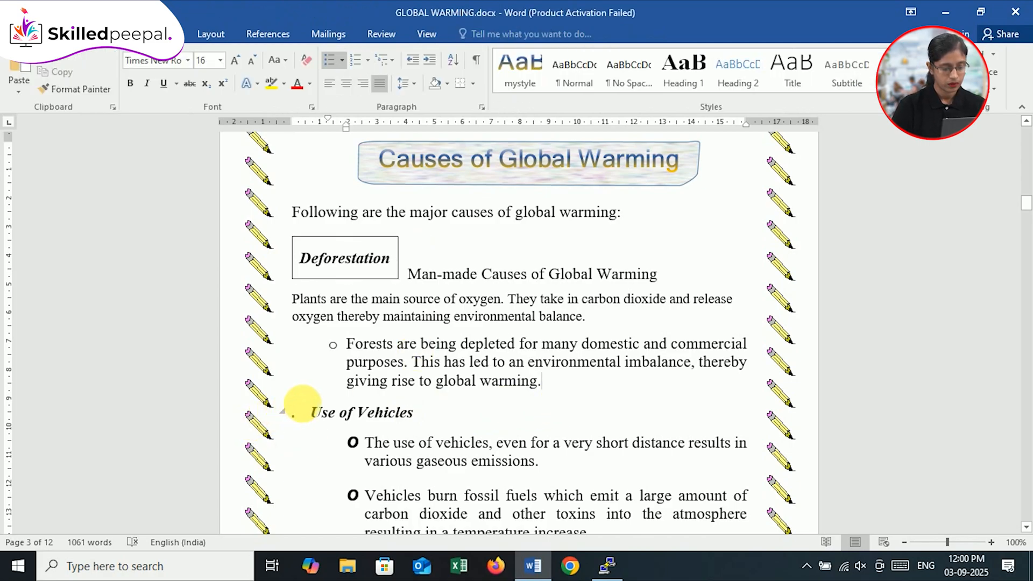
{"action": "left_click", "coordinate": [303, 405]}
{"action": "key", "text": "BackSpace"}
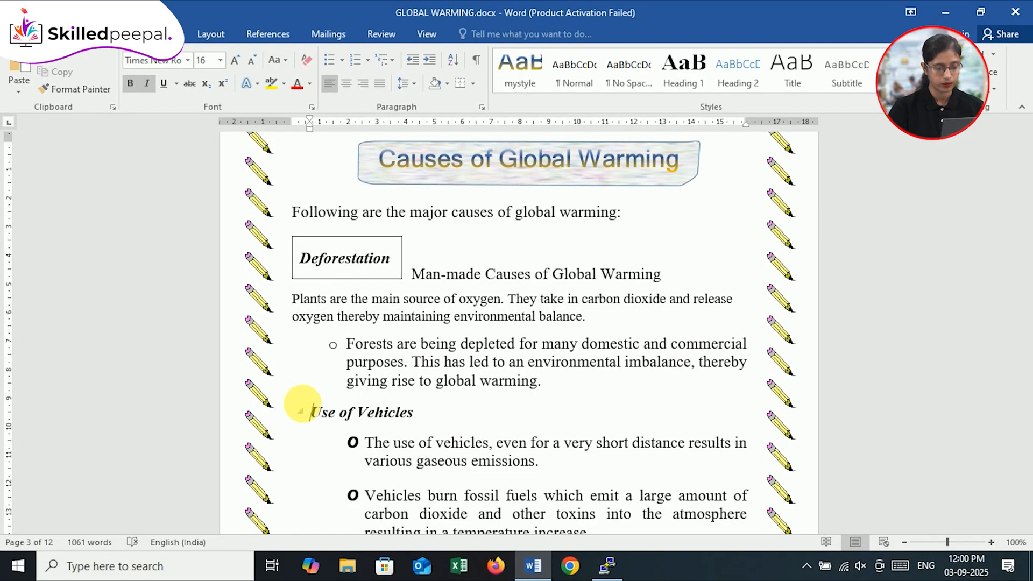
{"action": "left_click", "coordinate": [412, 276]}
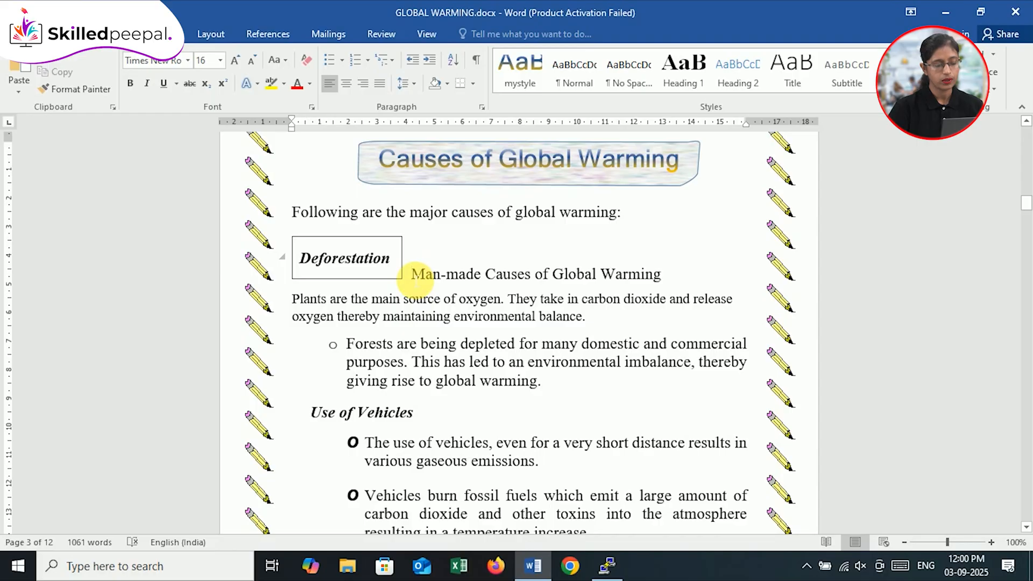
{"action": "key", "text": "Return"}
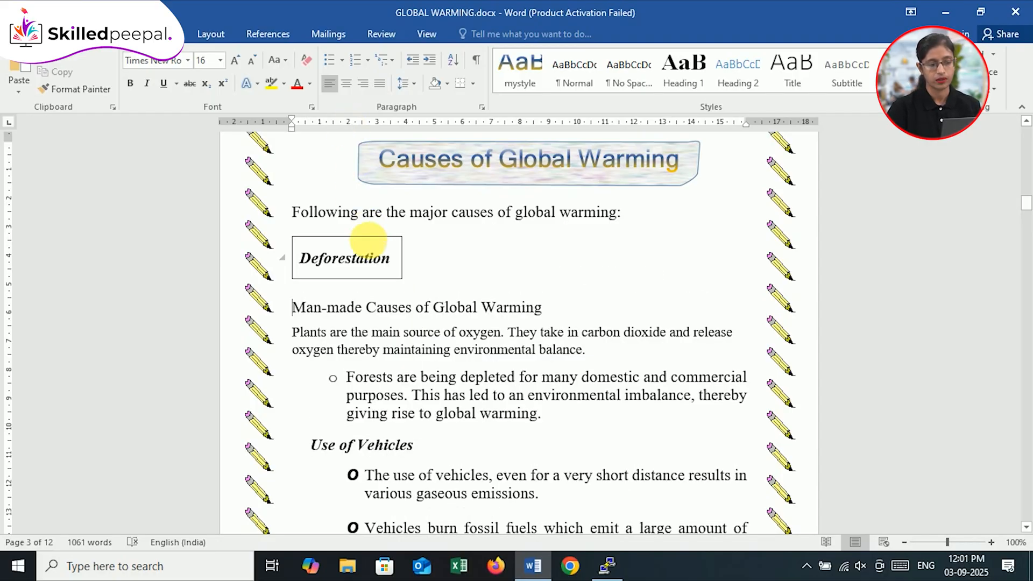
{"action": "left_click", "coordinate": [380, 240]}
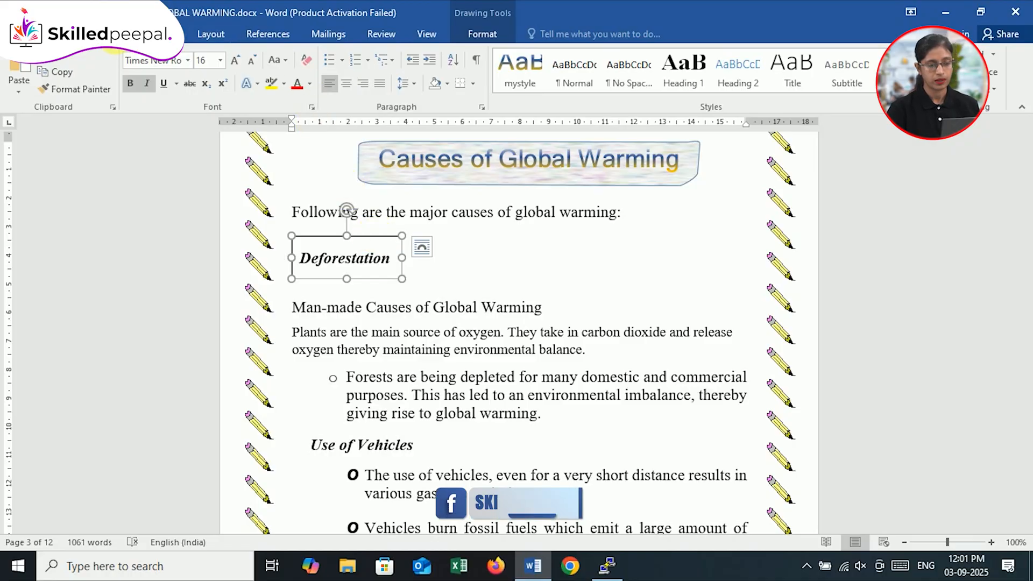
{"action": "left_click", "coordinate": [113, 35]}
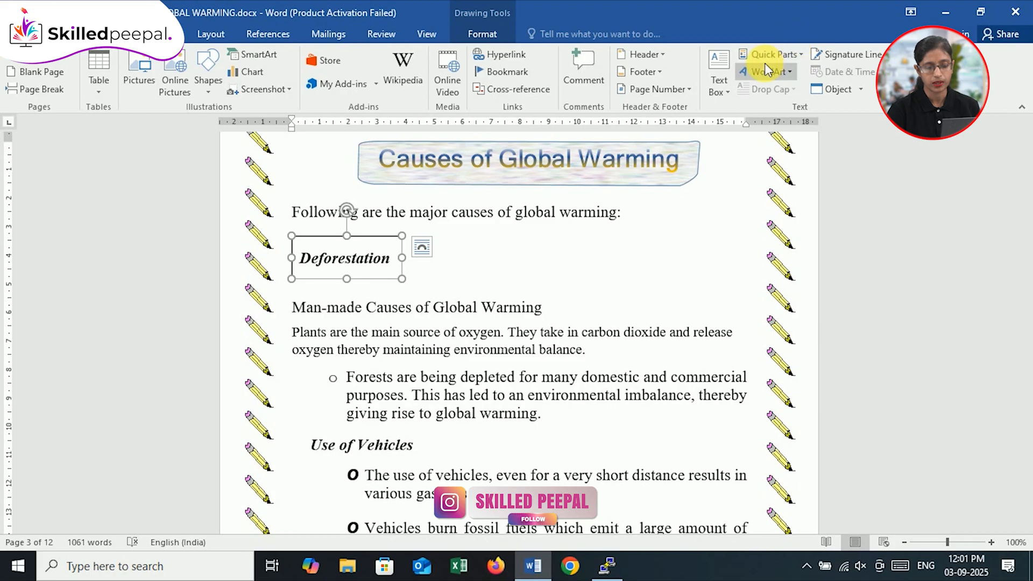
{"action": "left_click", "coordinate": [720, 85]}
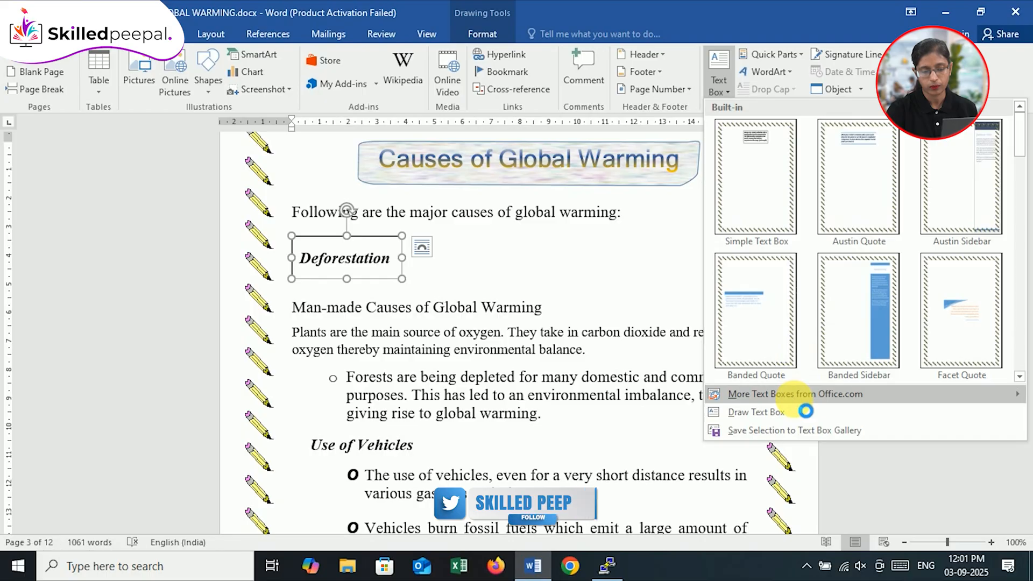
{"action": "mouse_move", "coordinate": [807, 397]}
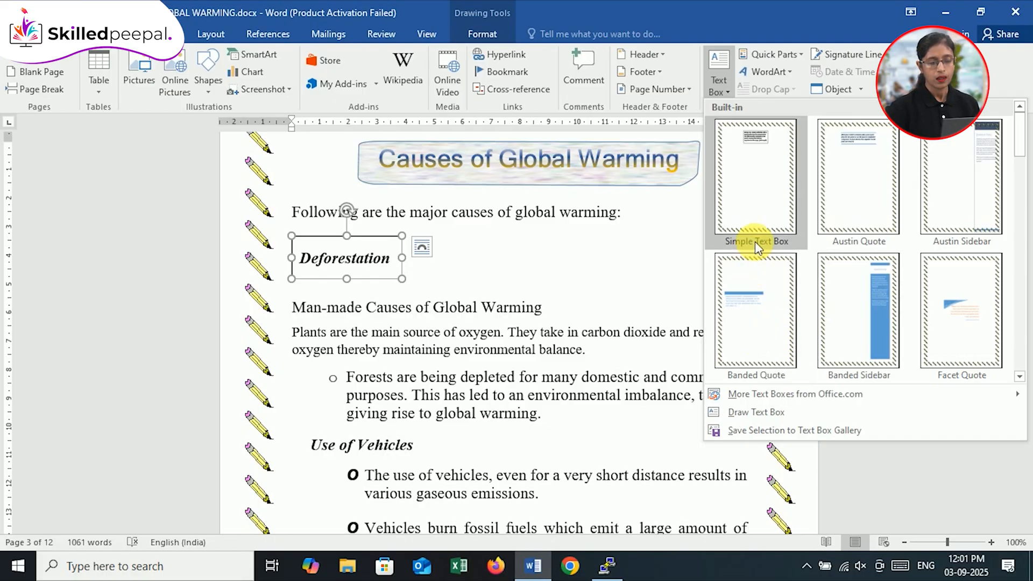
{"action": "left_click", "coordinate": [646, 366]}
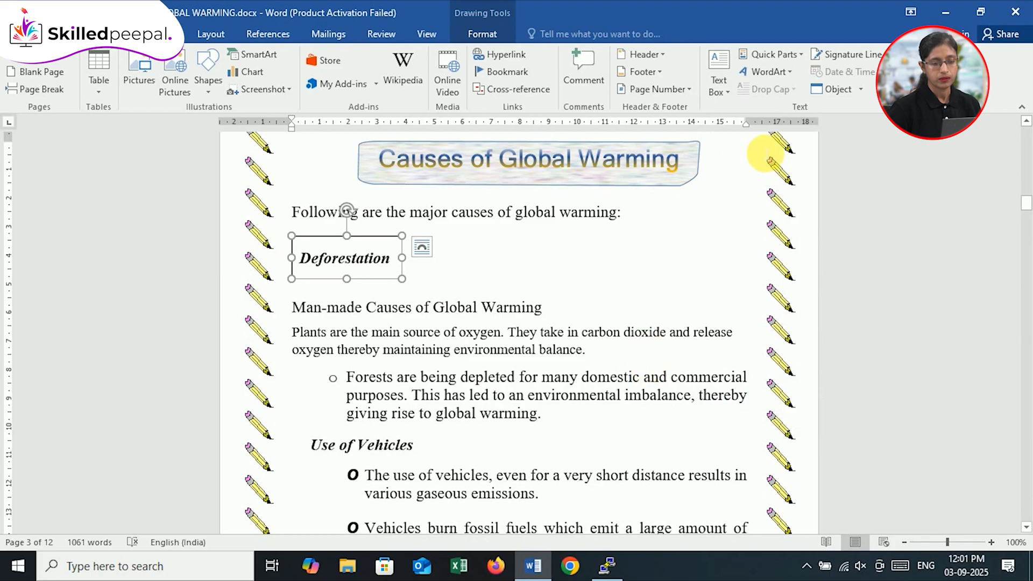
Step: Insert WordArt from the selected "Deforestation" text box, using the black style with a blue hard shadow
{"action": "left_click", "coordinate": [793, 73]}
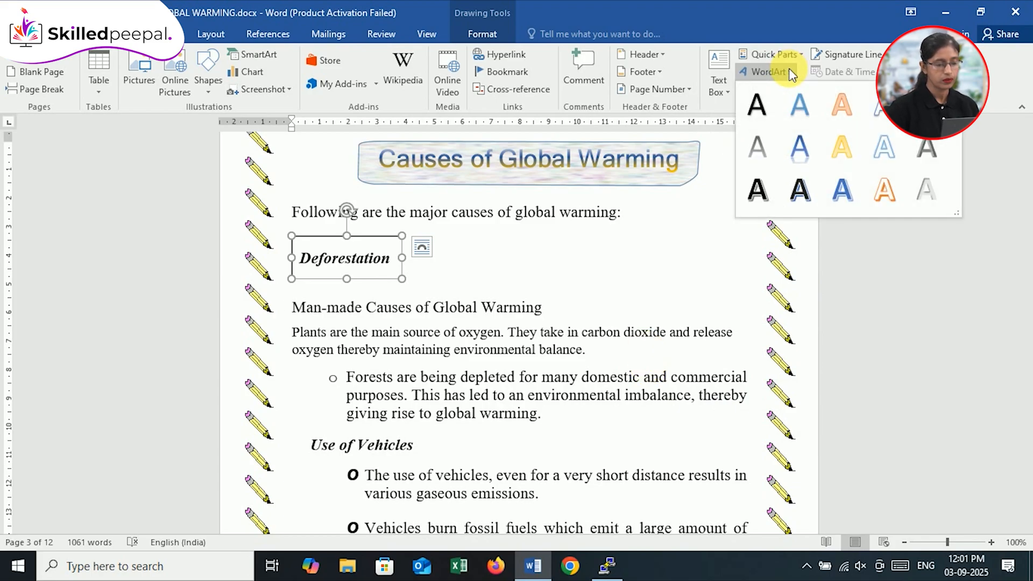
{"action": "left_click", "coordinate": [378, 274]}
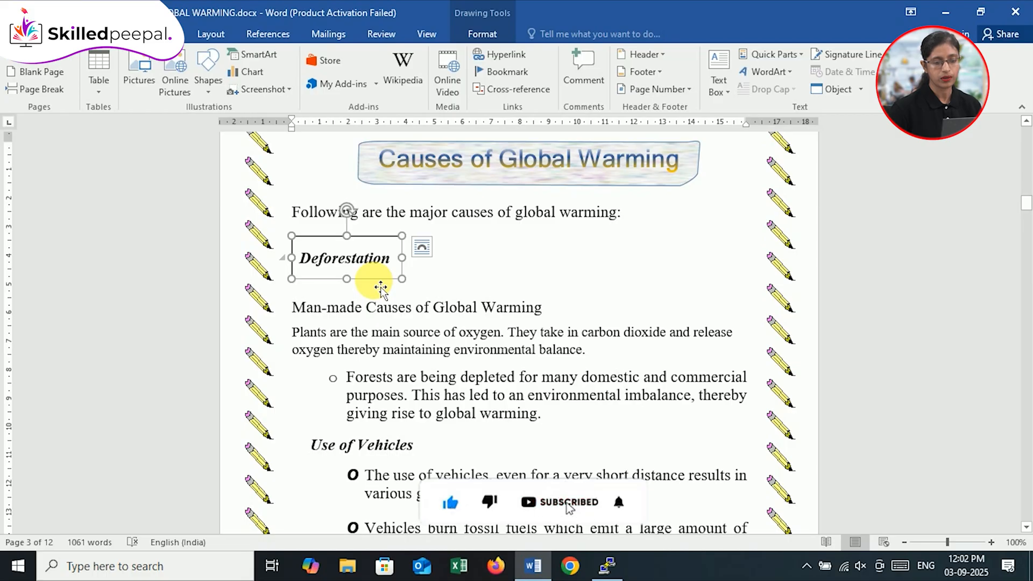
{"action": "left_click", "coordinate": [790, 77]}
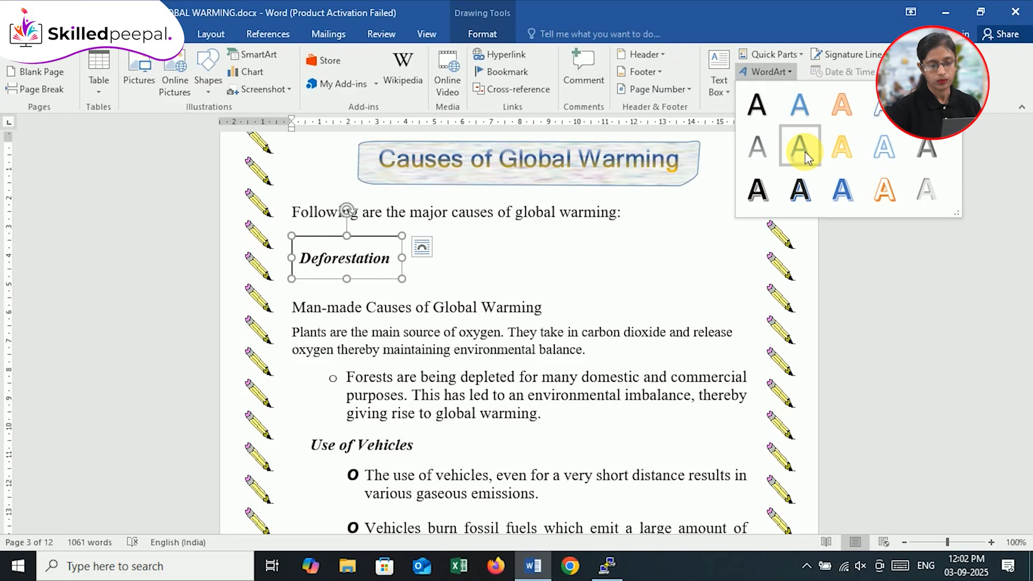
{"action": "left_click", "coordinate": [800, 189]}
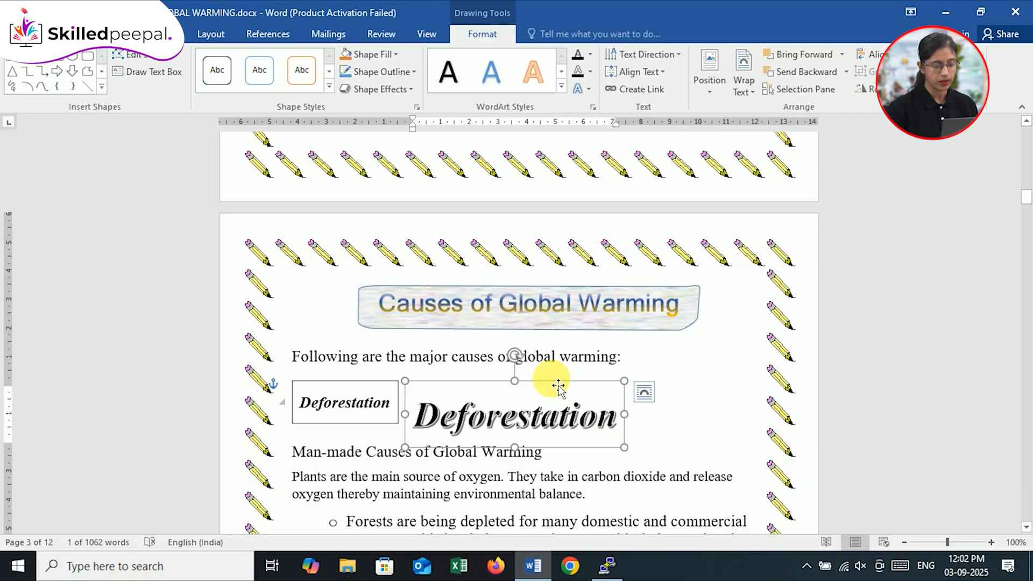
Step: Try moving the "Deforestation" WordArt up level with the text box and adjusting its height
{"action": "left_click", "coordinate": [343, 387]}
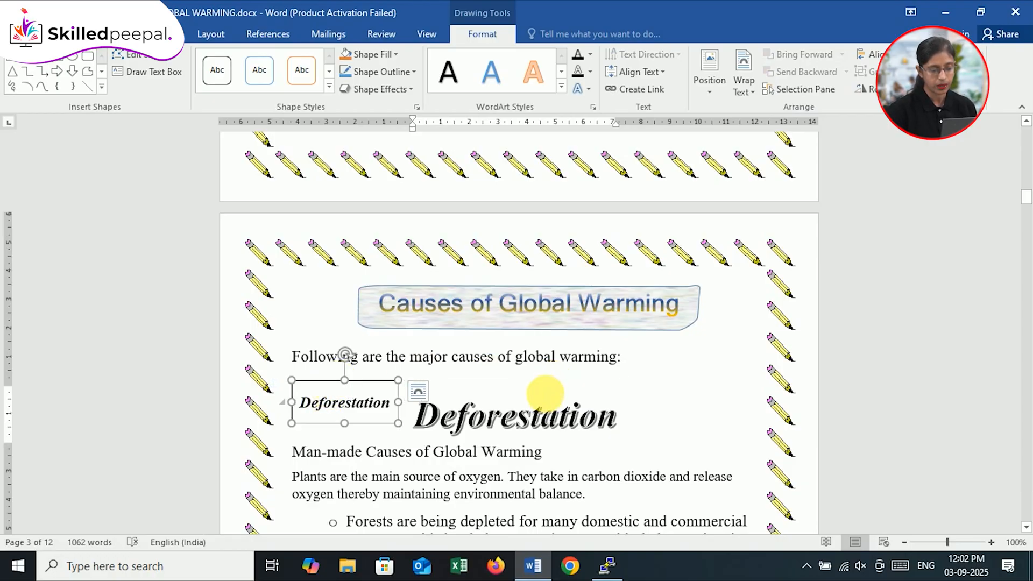
{"action": "left_click", "coordinate": [544, 393]}
{"action": "left_click_drag", "start_coordinate": [552, 385], "coordinate": [552, 371]}
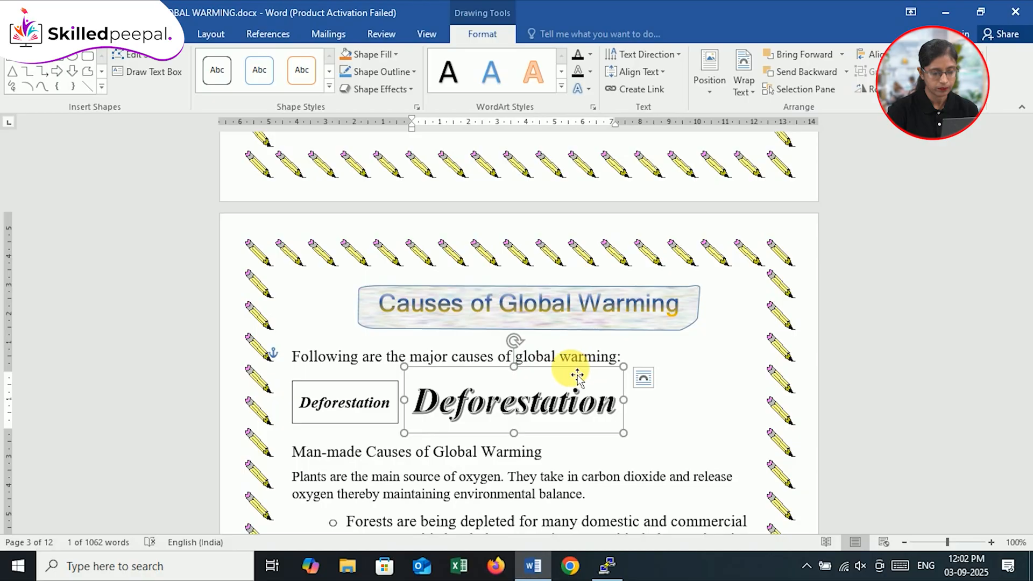
{"action": "left_click_drag", "start_coordinate": [514, 367], "coordinate": [518, 453]}
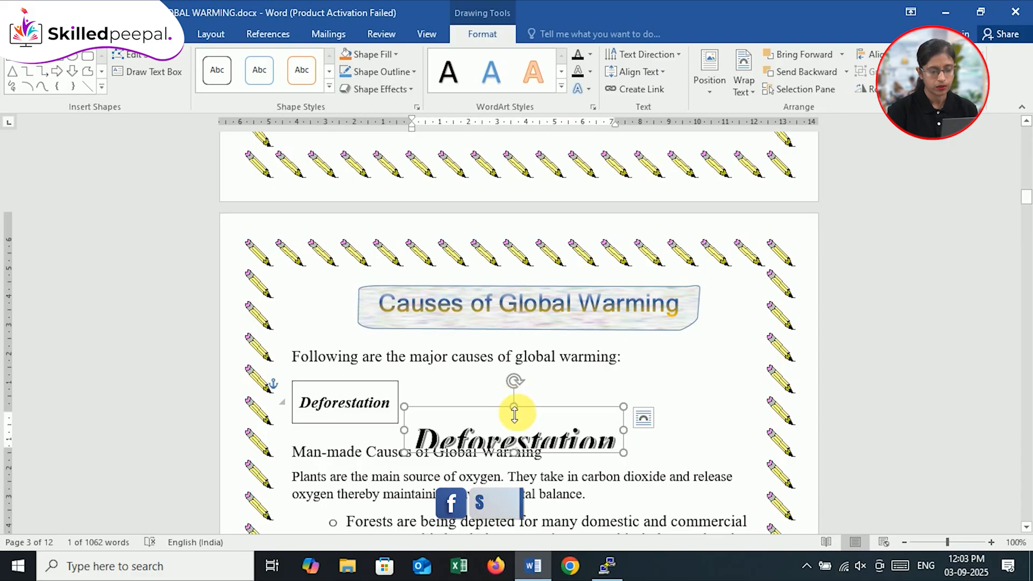
{"action": "left_click_drag", "start_coordinate": [515, 412], "coordinate": [514, 378]}
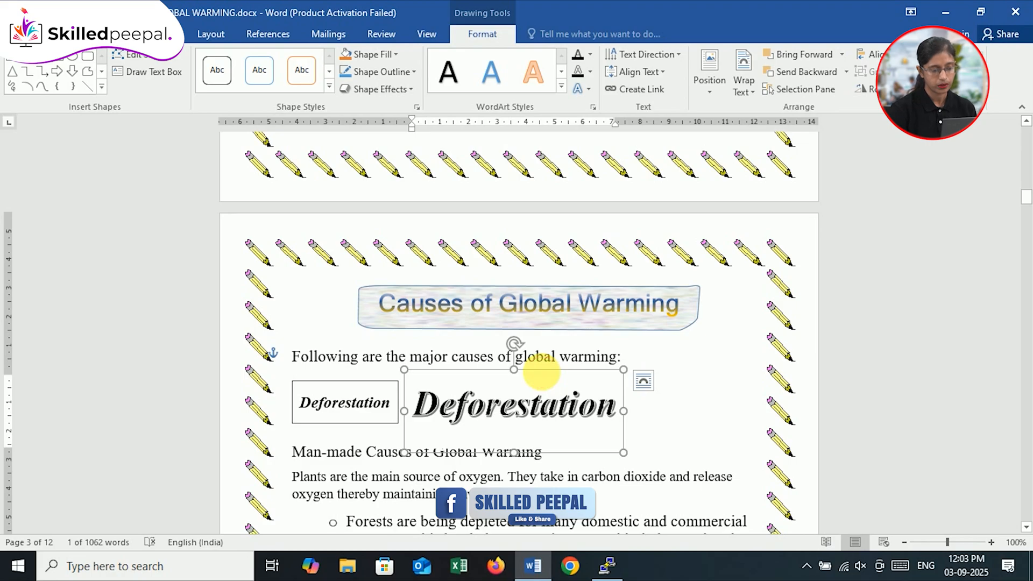
Step: Delete the "Deforestation" WordArt and look through the text wrapping options for the original text box
{"action": "key", "text": "Delete"}
{"action": "left_click", "coordinate": [398, 403]}
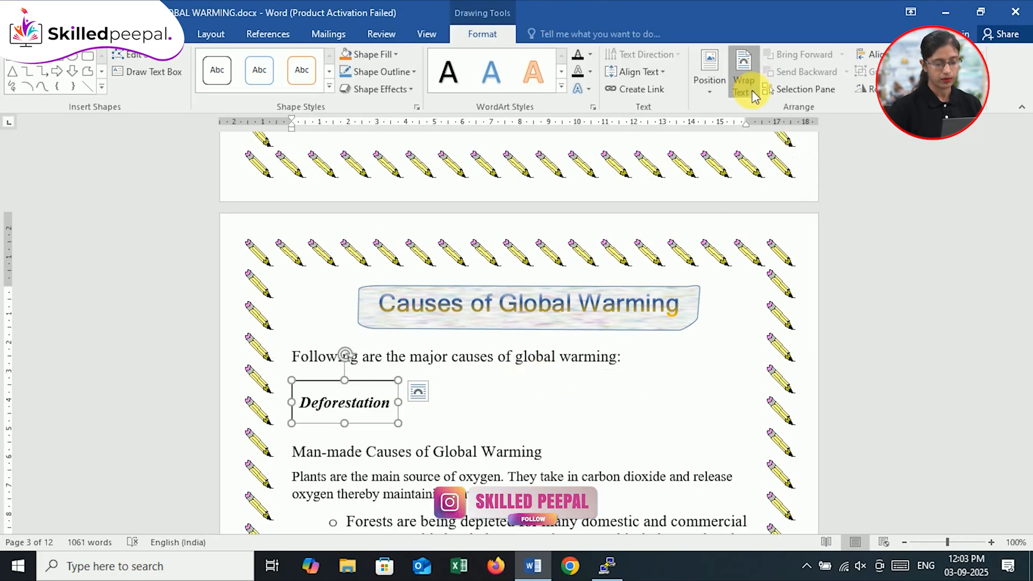
{"action": "left_click", "coordinate": [753, 92]}
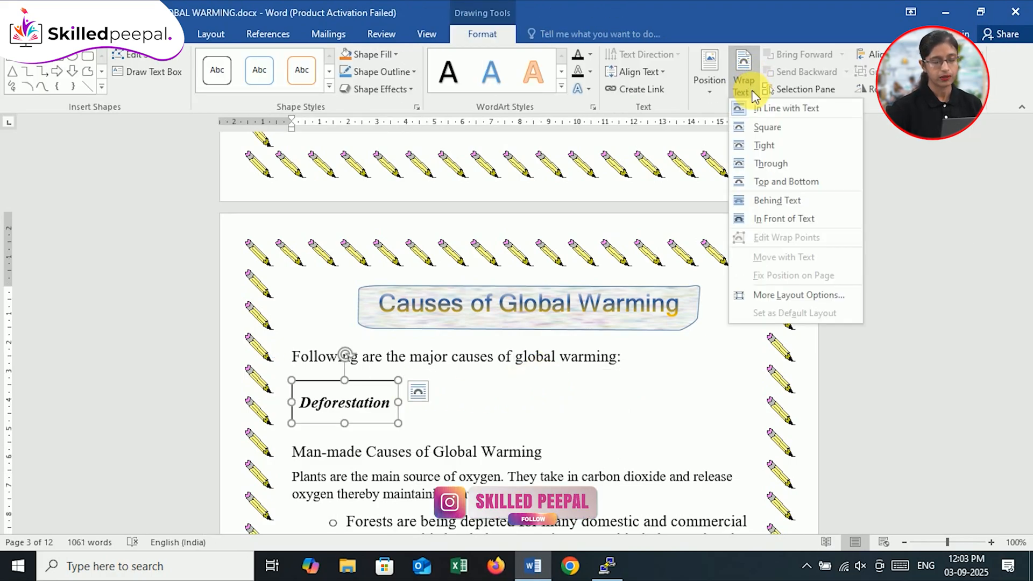
{"action": "left_click", "coordinate": [669, 434]}
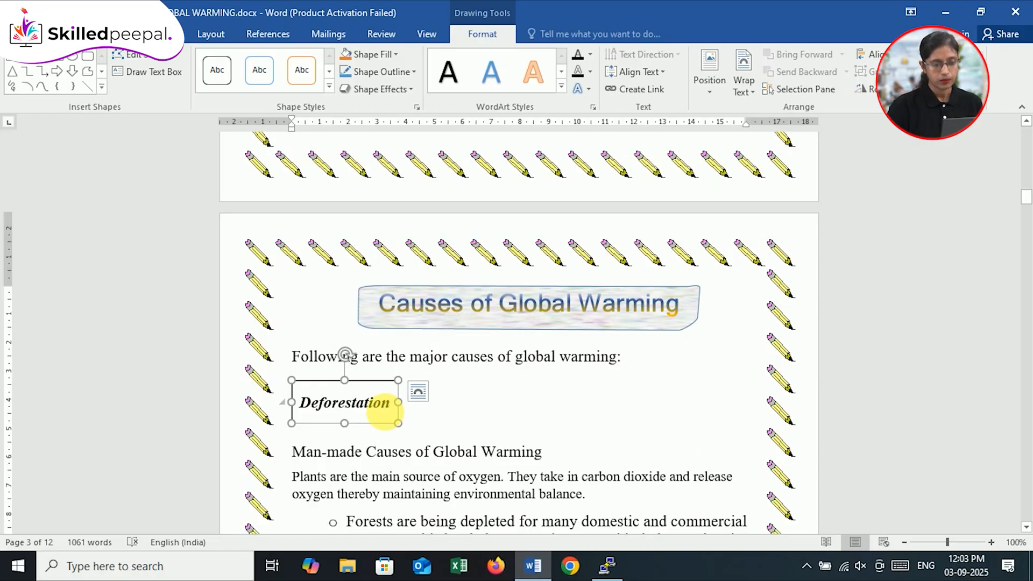
Step: Try wrapping the "Deforestation" text box Behind Text and enlarging it over the lines below
{"action": "left_click", "coordinate": [756, 93]}
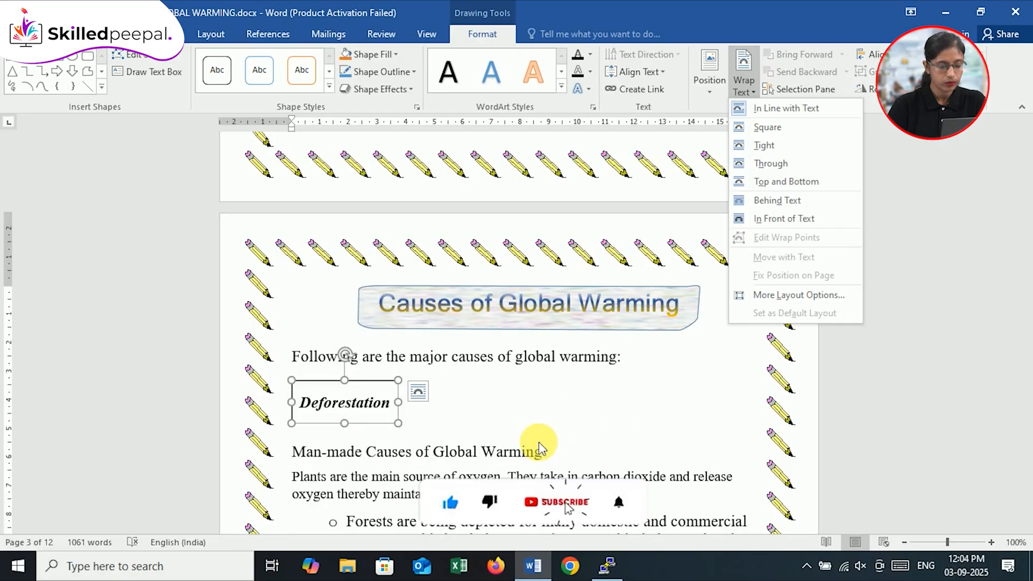
{"action": "left_click", "coordinate": [762, 206]}
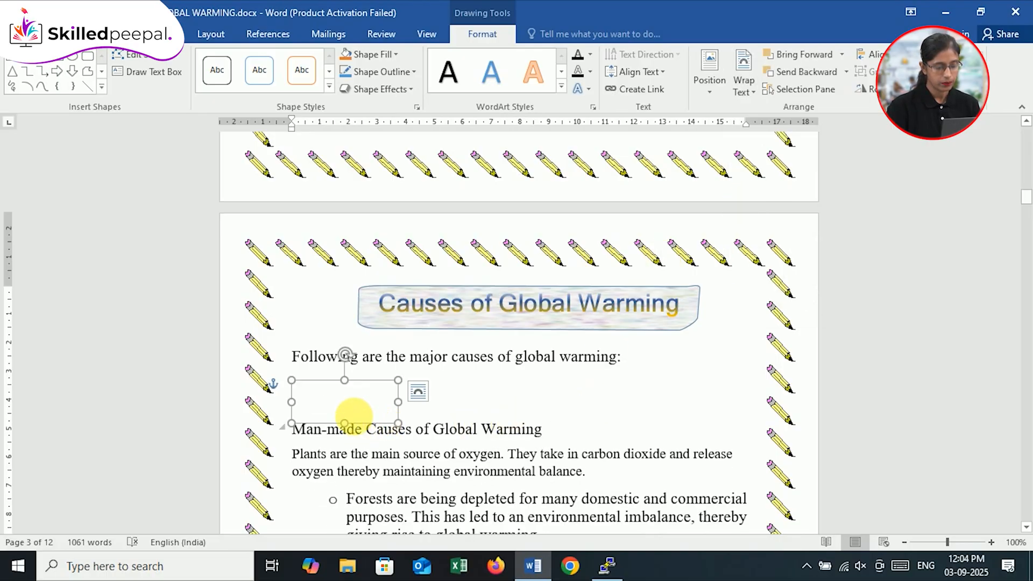
{"action": "left_click_drag", "start_coordinate": [398, 401], "coordinate": [472, 402]}
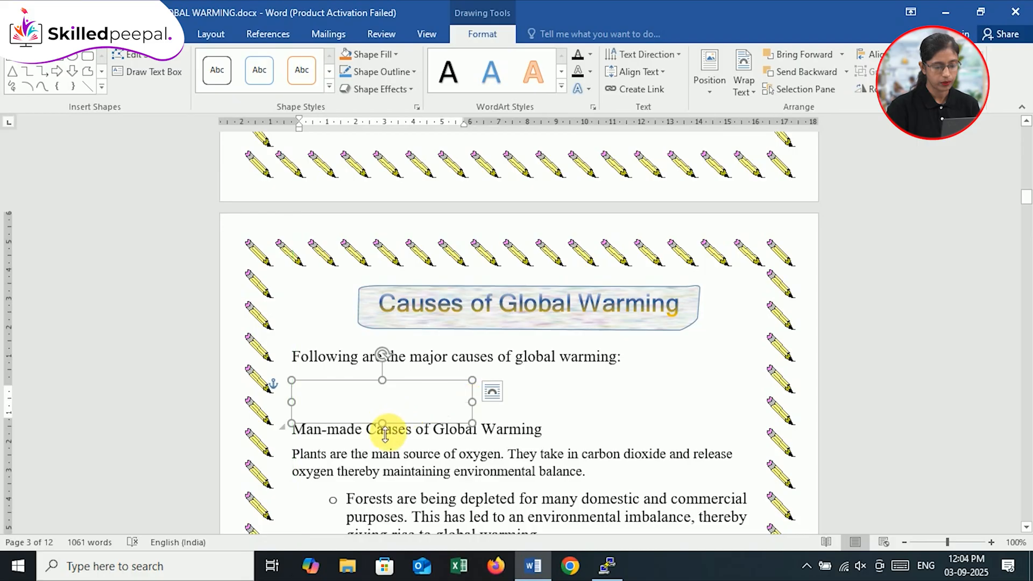
{"action": "left_click_drag", "start_coordinate": [385, 435], "coordinate": [387, 476]}
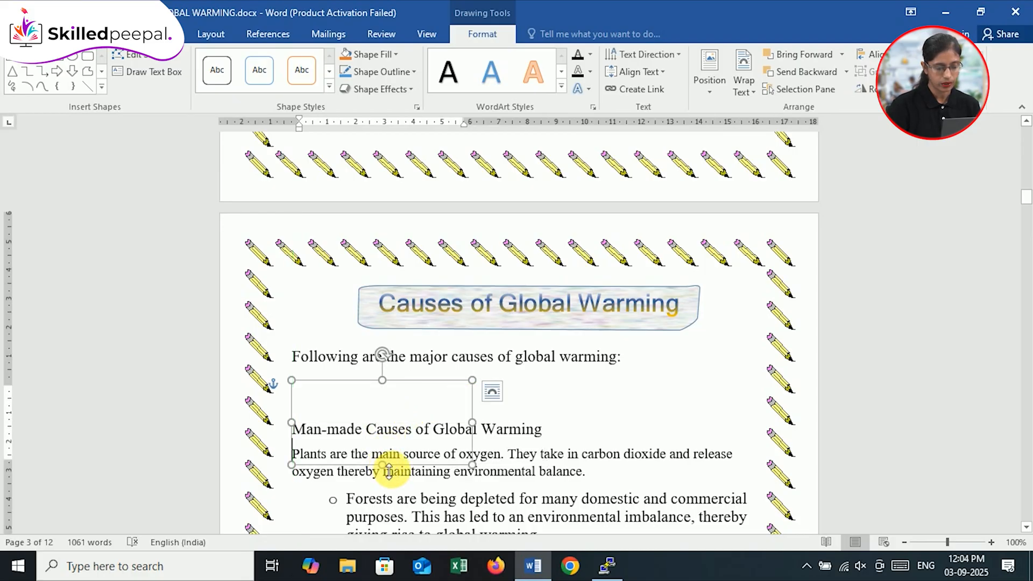
{"action": "left_click", "coordinate": [599, 426]}
{"action": "key", "text": "Down"}
{"action": "key", "text": "Down"}
{"action": "key", "text": "Down"}
{"action": "key", "text": "Down"}
{"action": "key", "text": "Down"}
{"action": "key", "text": "Down"}
{"action": "key", "text": "Down"}
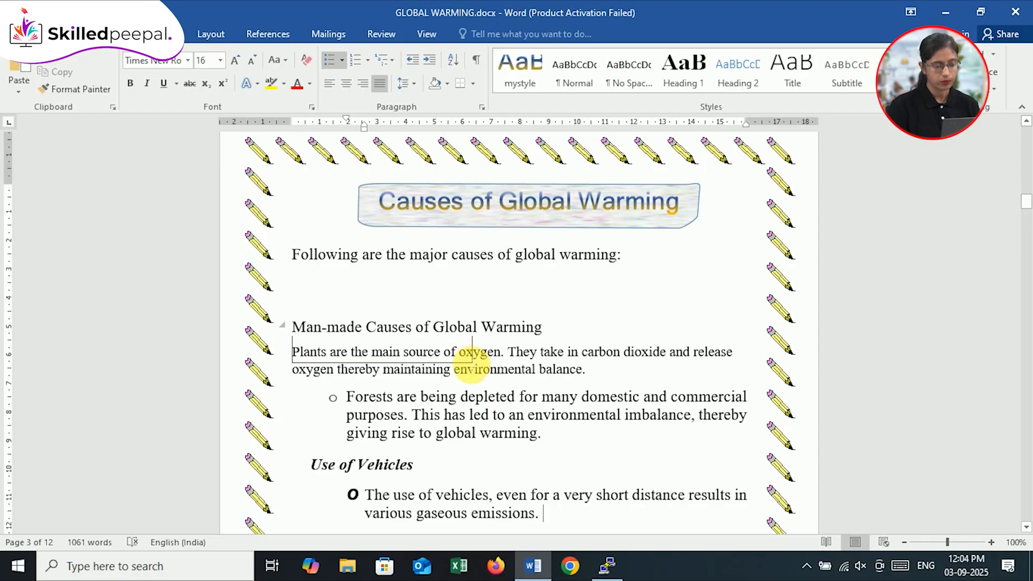
Step: Undo the enlargement and the Behind Text wrapping of the "Deforestation" text box
{"action": "left_click", "coordinate": [472, 367]}
{"action": "left_click", "coordinate": [459, 328]}
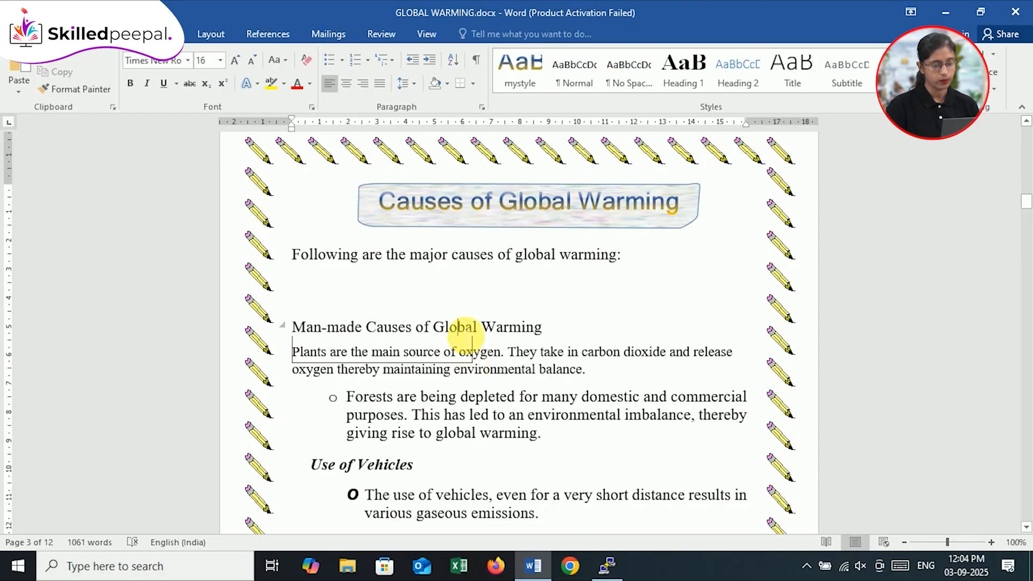
{"action": "key", "text": "ctrl+z"}
{"action": "key", "text": "ctrl+z"}
{"action": "key", "text": "ctrl+z"}
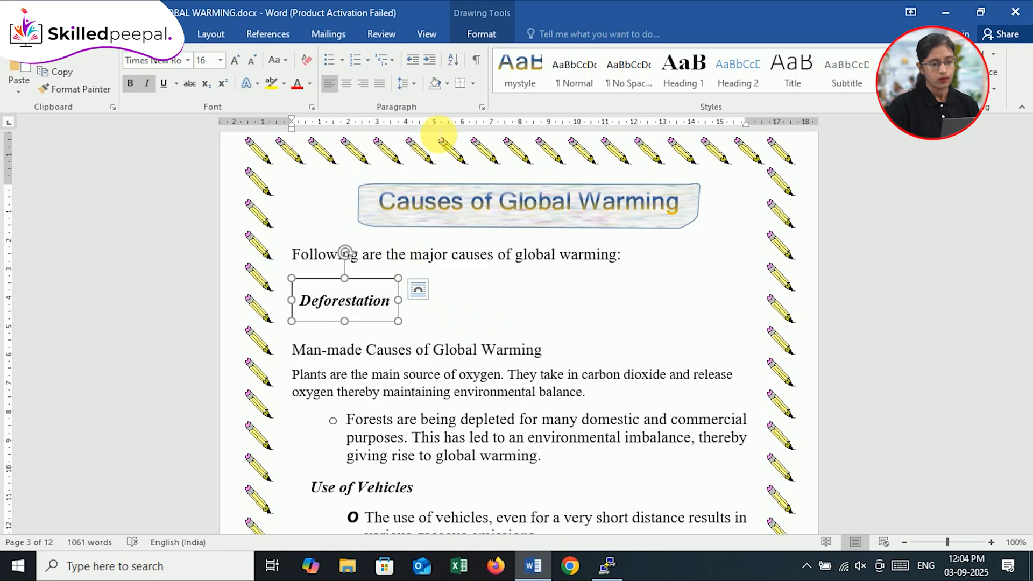
Step: Set the text wrapping of the "Deforestation" text box to Top and Bottom
{"action": "left_click", "coordinate": [476, 32]}
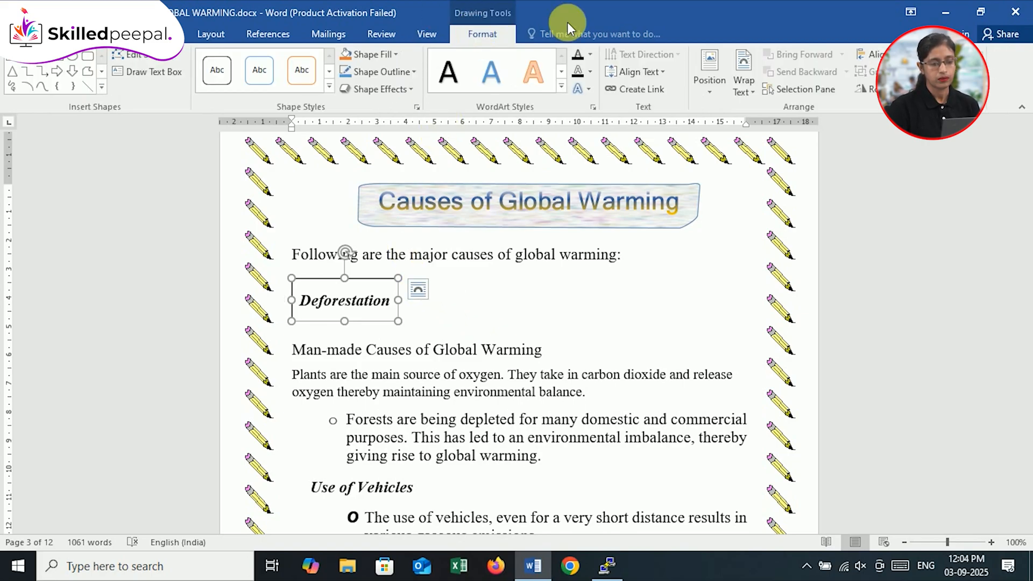
{"action": "left_click", "coordinate": [750, 95]}
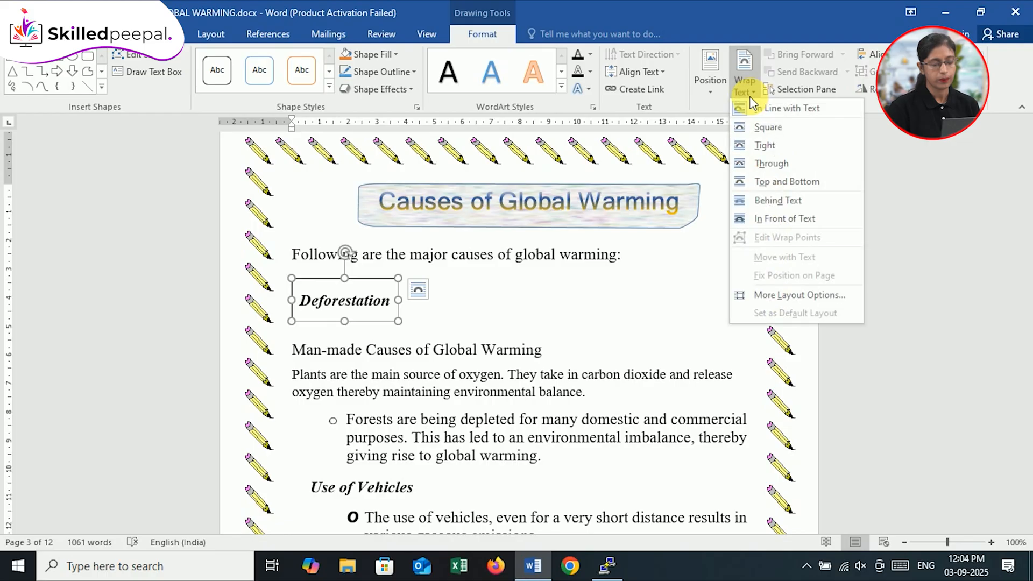
{"action": "left_click", "coordinate": [774, 185]}
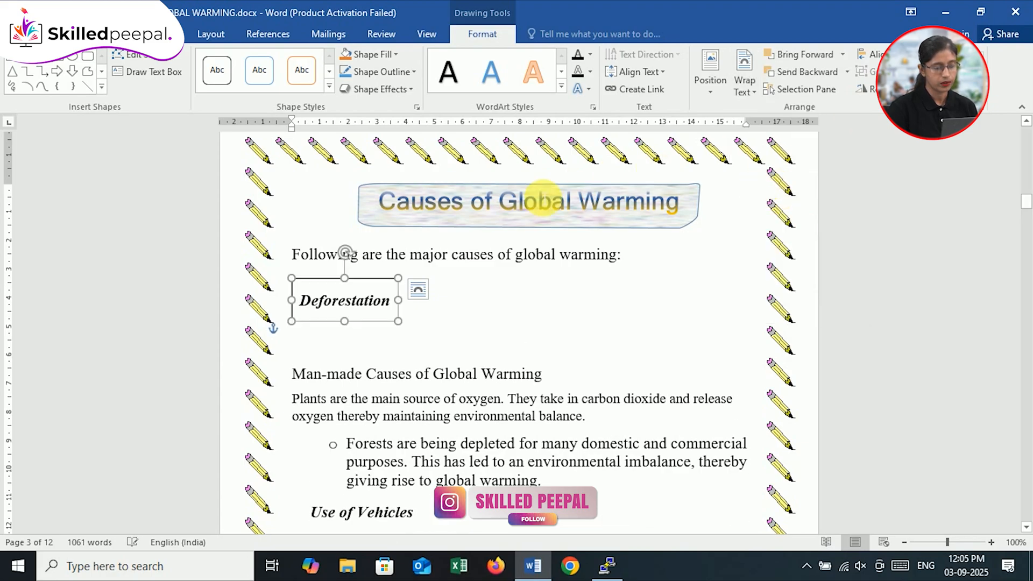
{"action": "left_click_drag", "start_coordinate": [395, 256], "coordinate": [473, 258]}
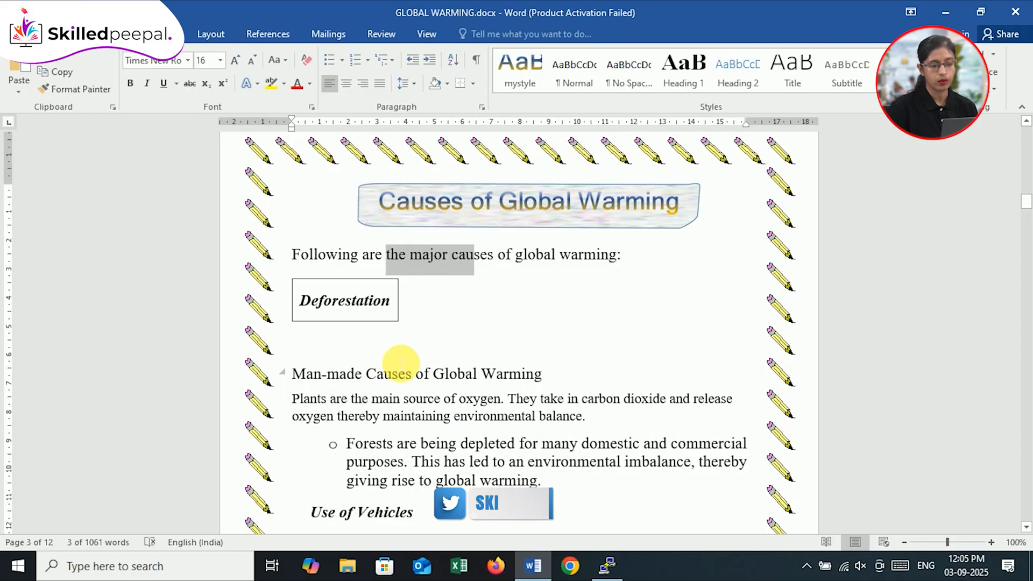
{"action": "left_click", "coordinate": [403, 310]}
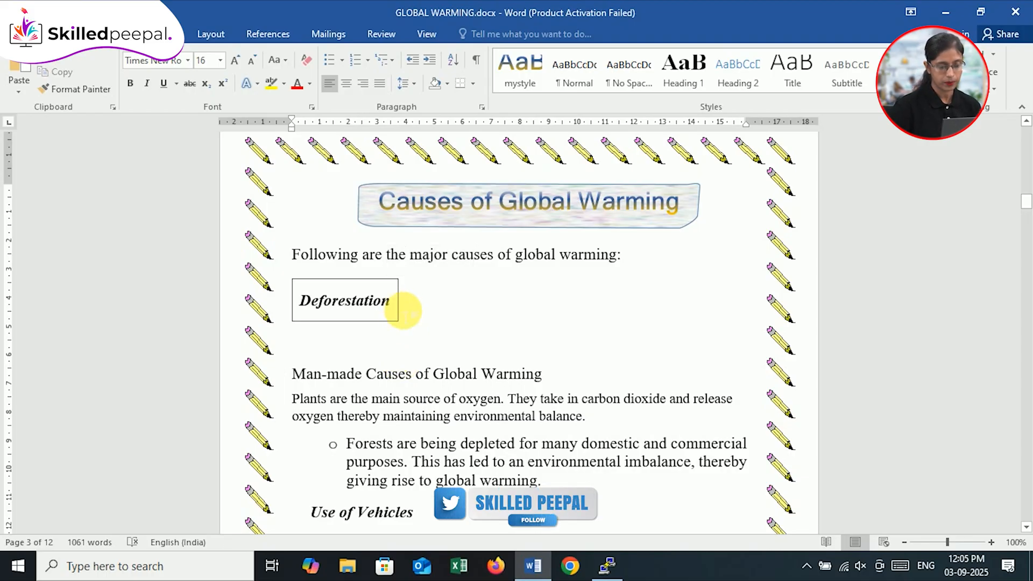
Step: Try aligning the "Deforestation" text box to the vertical middle and the right margin of the page
{"action": "left_click", "coordinate": [376, 278]}
{"action": "left_click", "coordinate": [884, 55]}
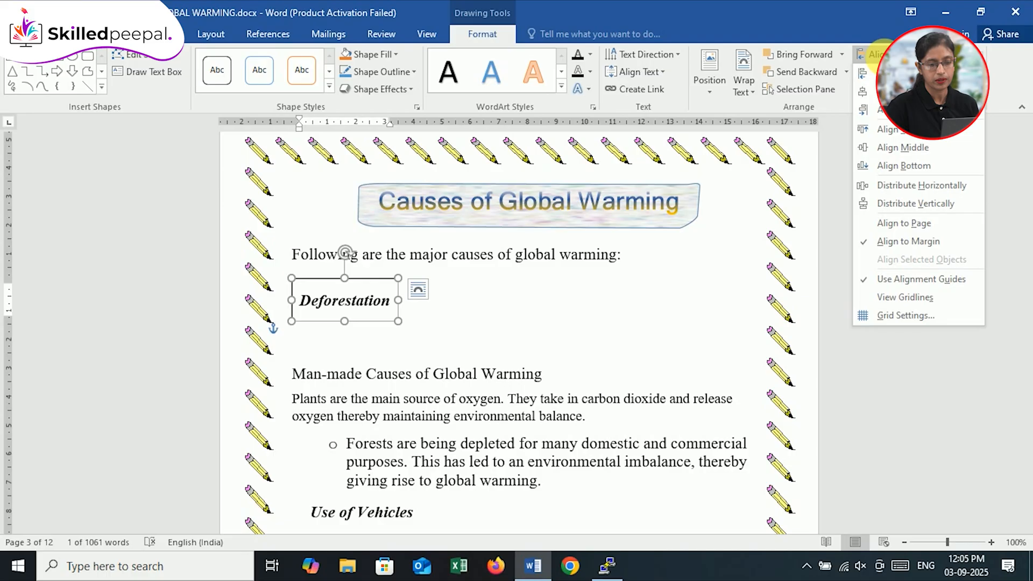
{"action": "left_click", "coordinate": [814, 219]}
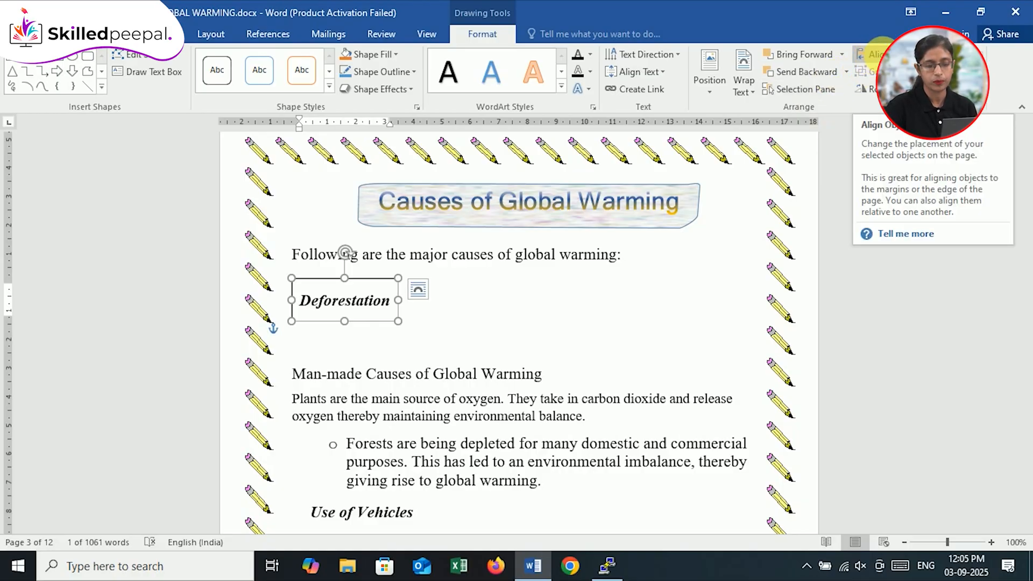
{"action": "left_click", "coordinate": [871, 54]}
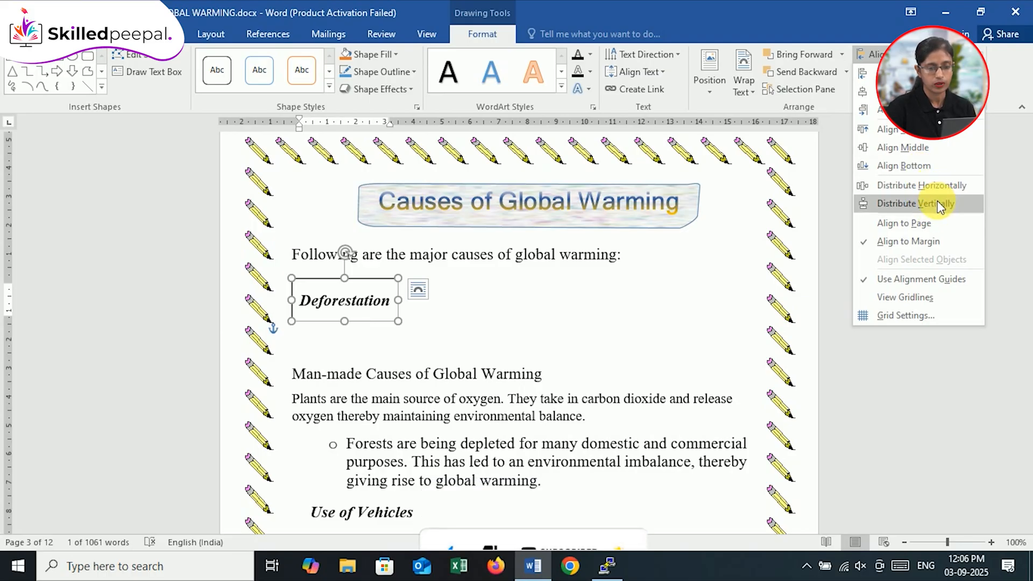
{"action": "left_click", "coordinate": [919, 147]}
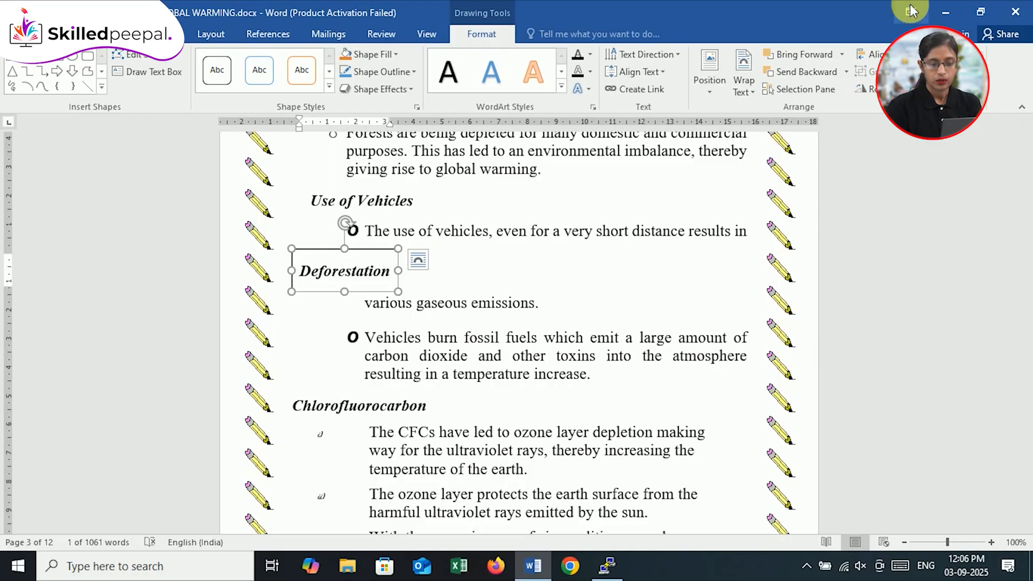
{"action": "left_click", "coordinate": [863, 54]}
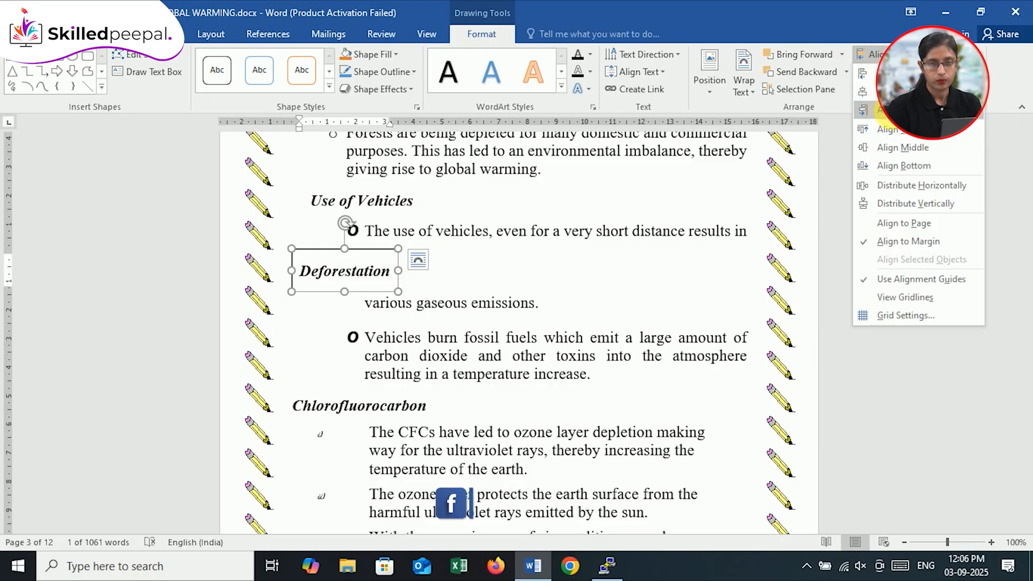
{"action": "left_click", "coordinate": [883, 110]}
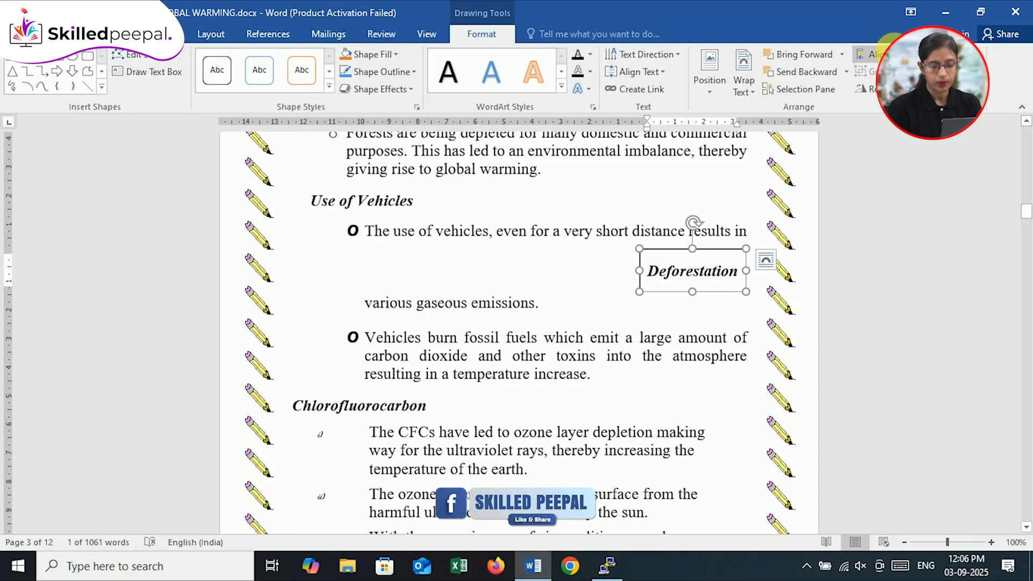
Step: Align the "Deforestation" text box to the top margin and distribute it horizontally
{"action": "left_click", "coordinate": [867, 54]}
{"action": "left_click", "coordinate": [895, 130]}
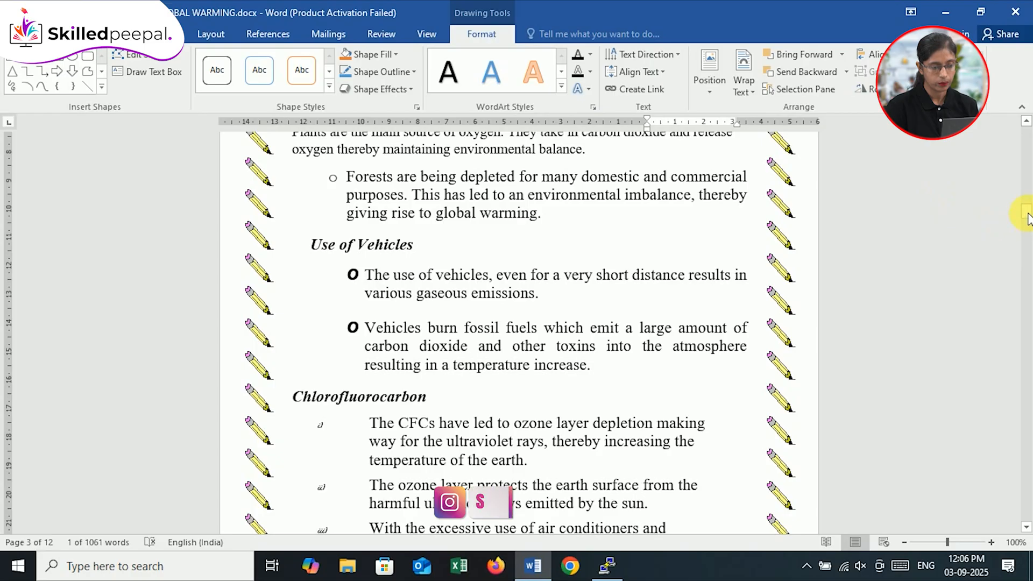
{"action": "left_click_drag", "start_coordinate": [1027, 214], "coordinate": [1027, 203]}
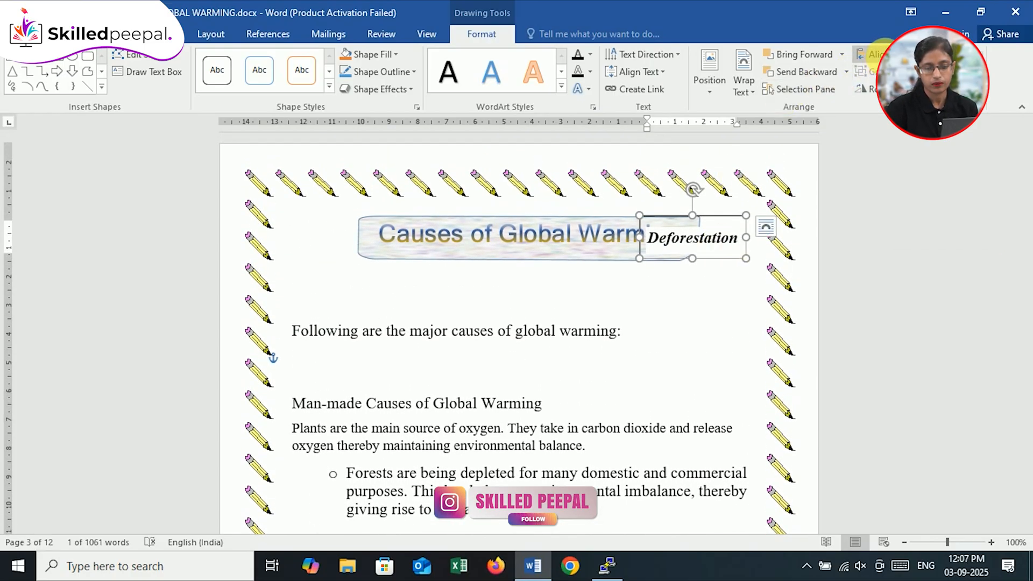
{"action": "left_click", "coordinate": [872, 55]}
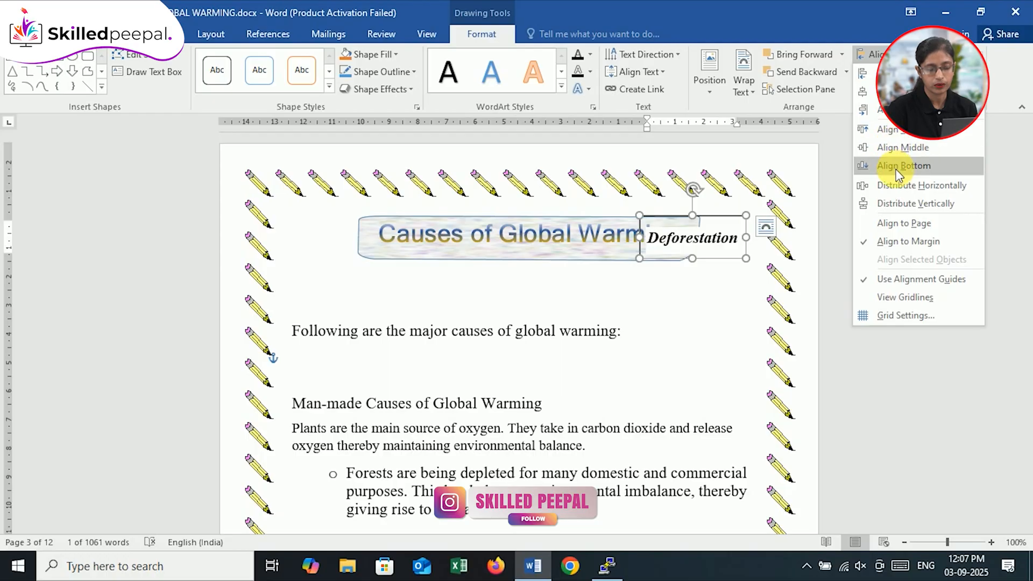
{"action": "left_click", "coordinate": [903, 186]}
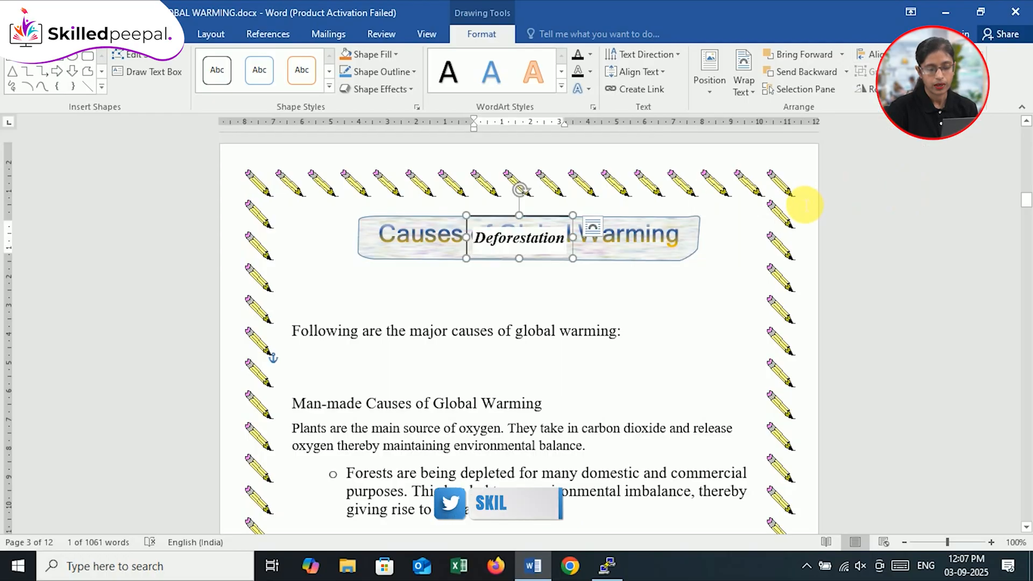
Step: Switch the alignment reference to Align to Page and align the "Deforestation" text box to the page's left edge
{"action": "left_click", "coordinate": [879, 53]}
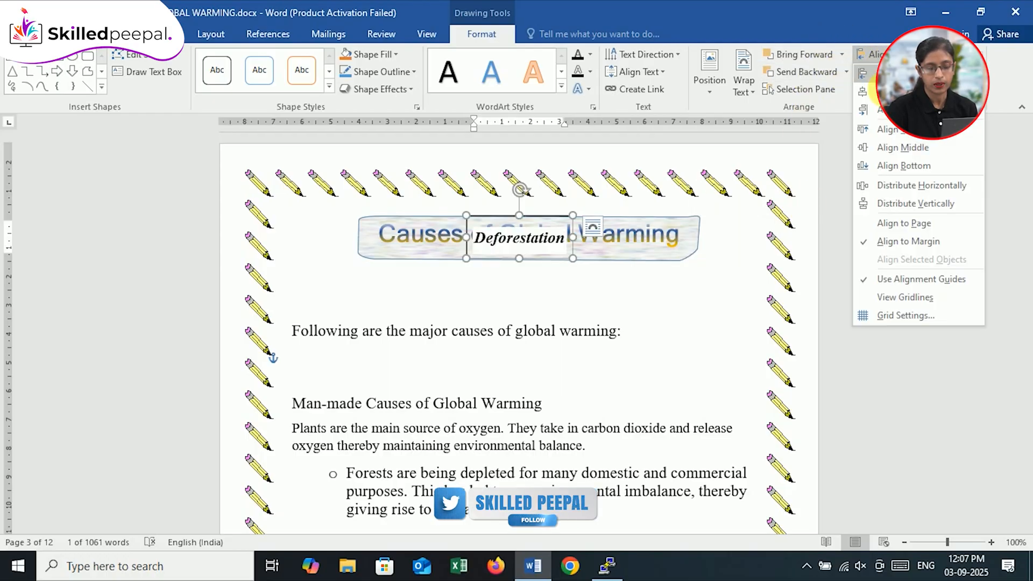
{"action": "left_click", "coordinate": [899, 224]}
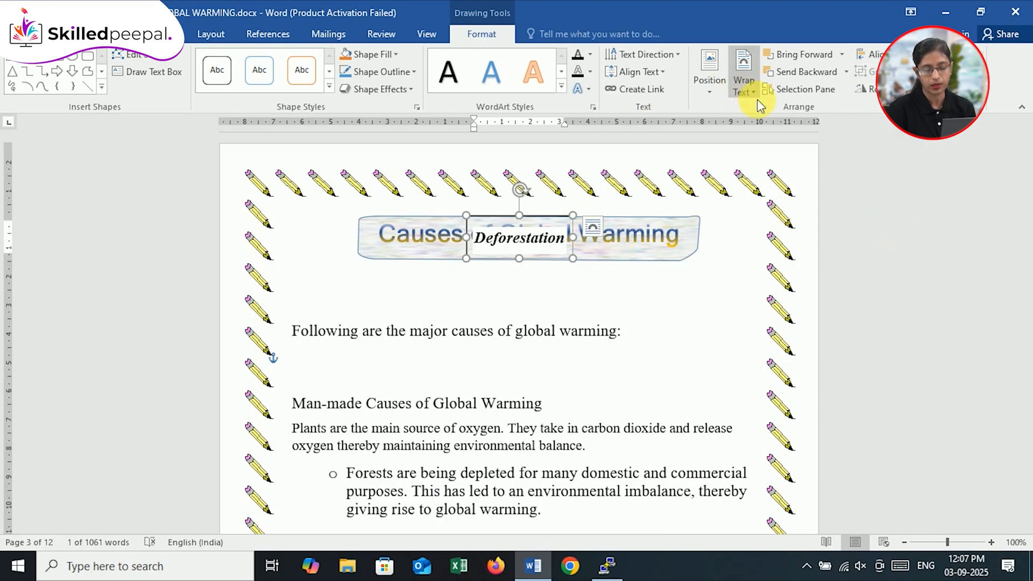
{"action": "left_click", "coordinate": [872, 54]}
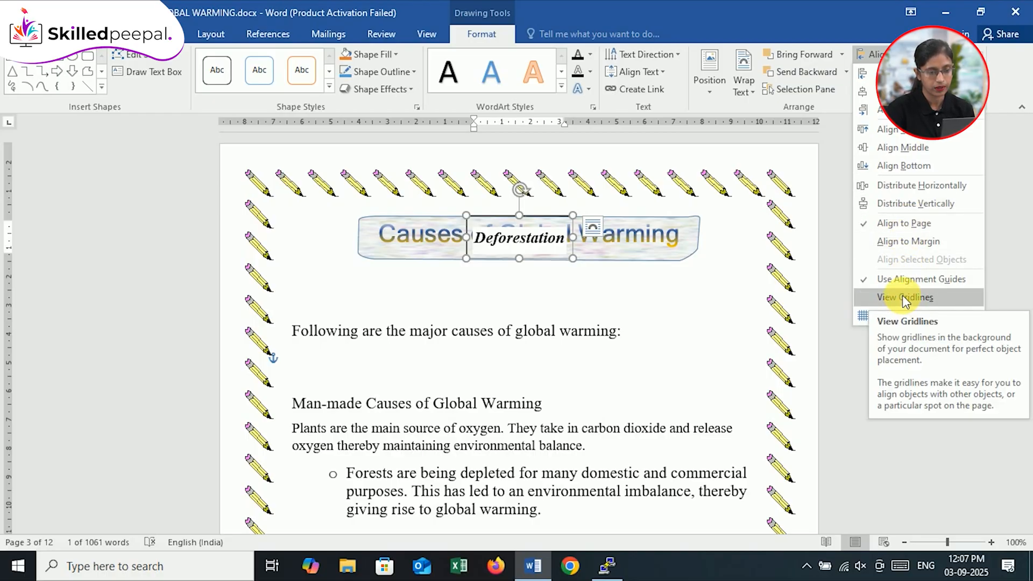
{"action": "left_click", "coordinate": [537, 226]}
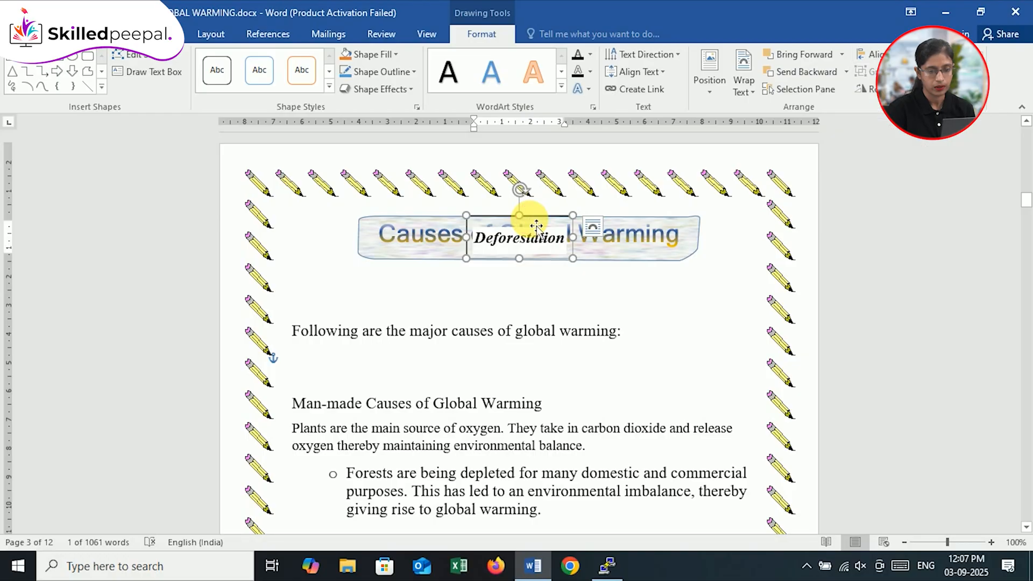
{"action": "left_click", "coordinate": [871, 54]}
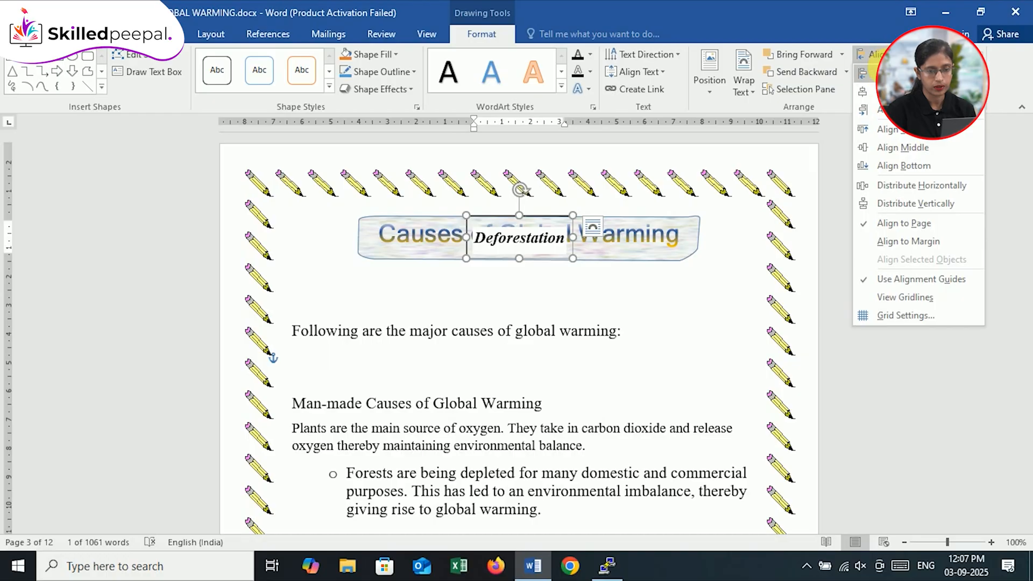
{"action": "left_click", "coordinate": [868, 73]}
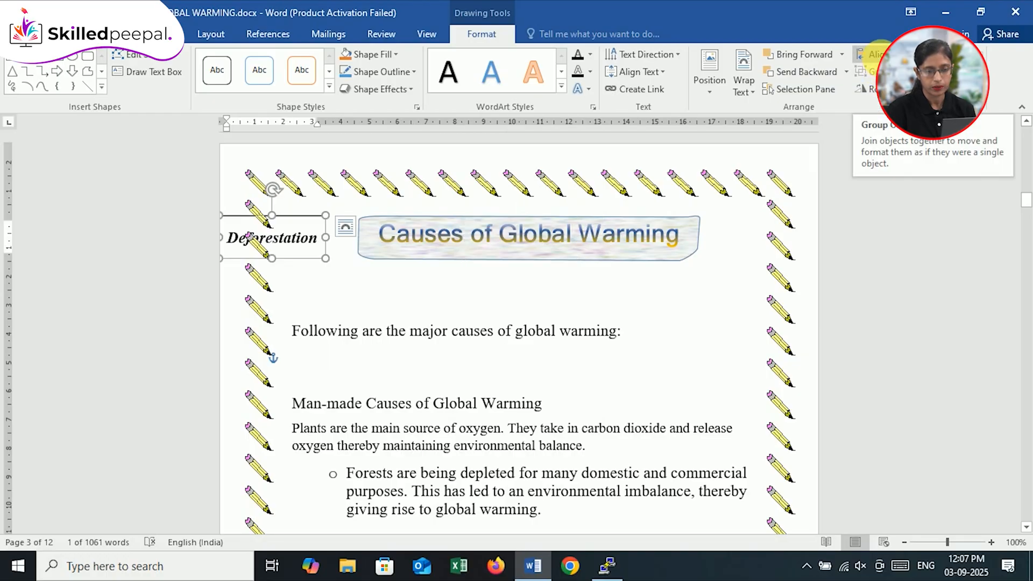
Step: Align the "Deforestation" text box to the vertical middle of the page and move it right to the left text margin
{"action": "left_click", "coordinate": [872, 54]}
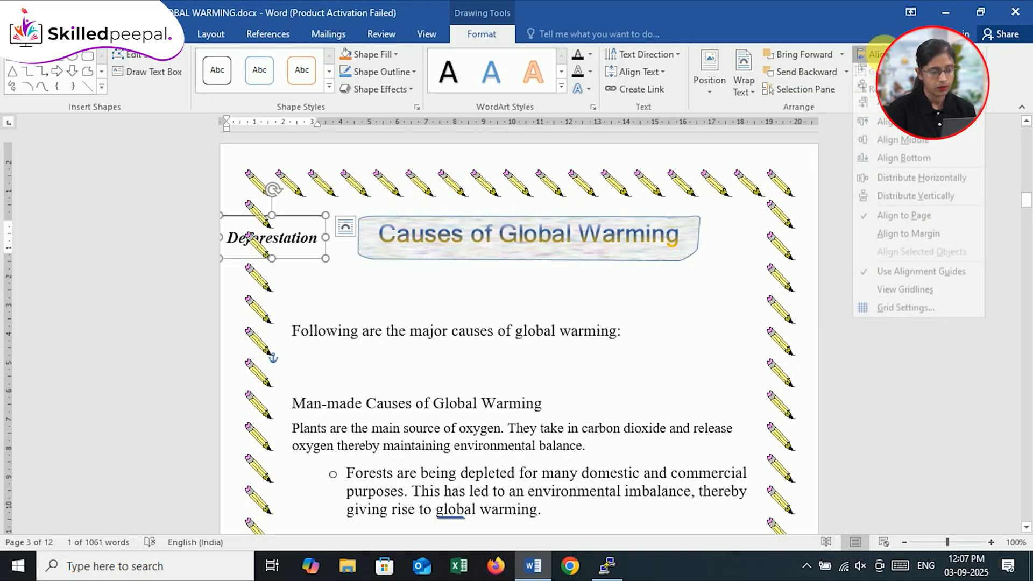
{"action": "left_click", "coordinate": [894, 129]}
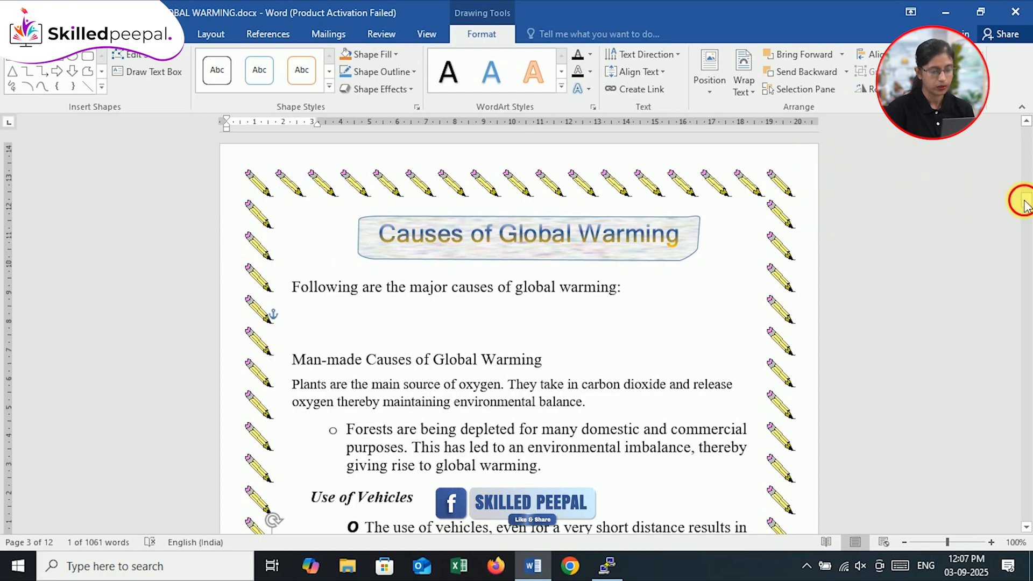
{"action": "left_click_drag", "start_coordinate": [1026, 200], "coordinate": [1026, 215]}
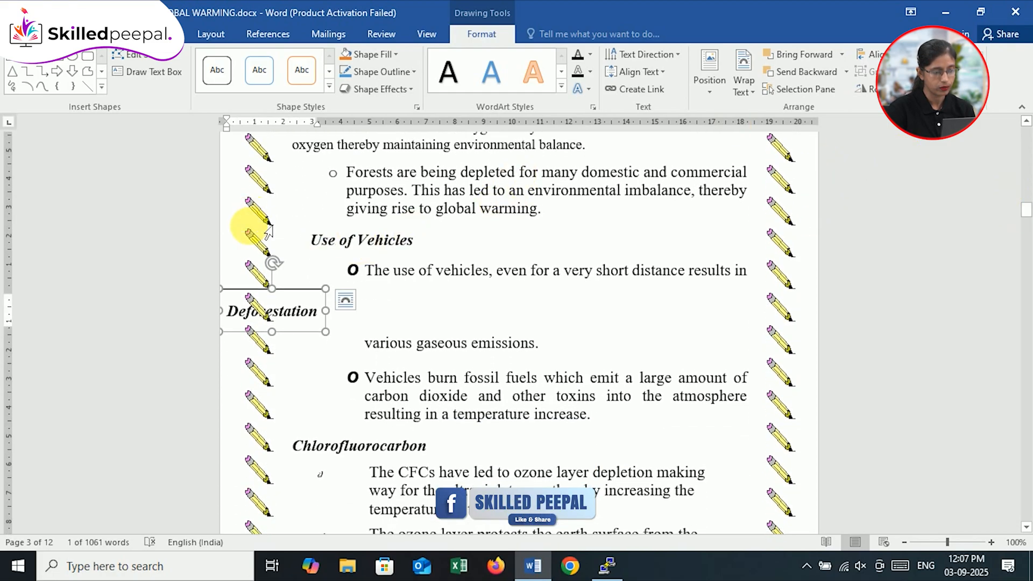
{"action": "left_click_drag", "start_coordinate": [293, 297], "coordinate": [371, 299]}
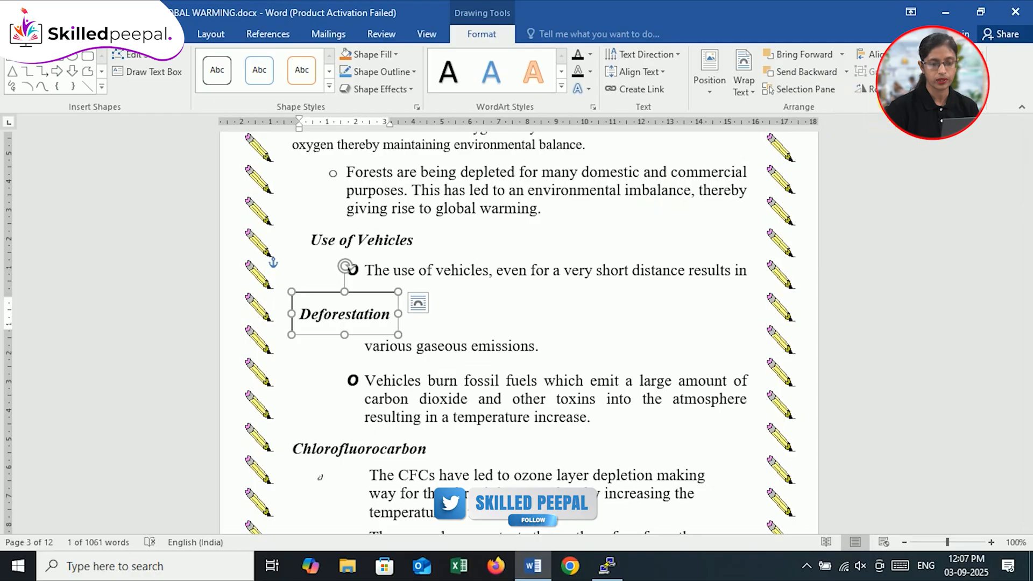
Step: Try rotating the "Deforestation" text box right by 90° and back left by 90°
{"action": "left_click", "coordinate": [864, 88]}
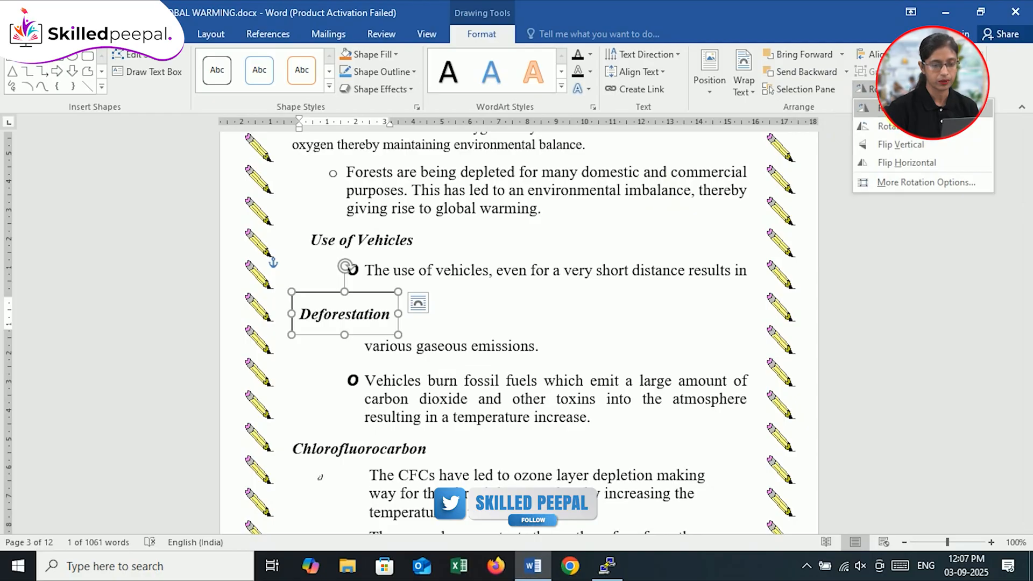
{"action": "left_click", "coordinate": [882, 108]}
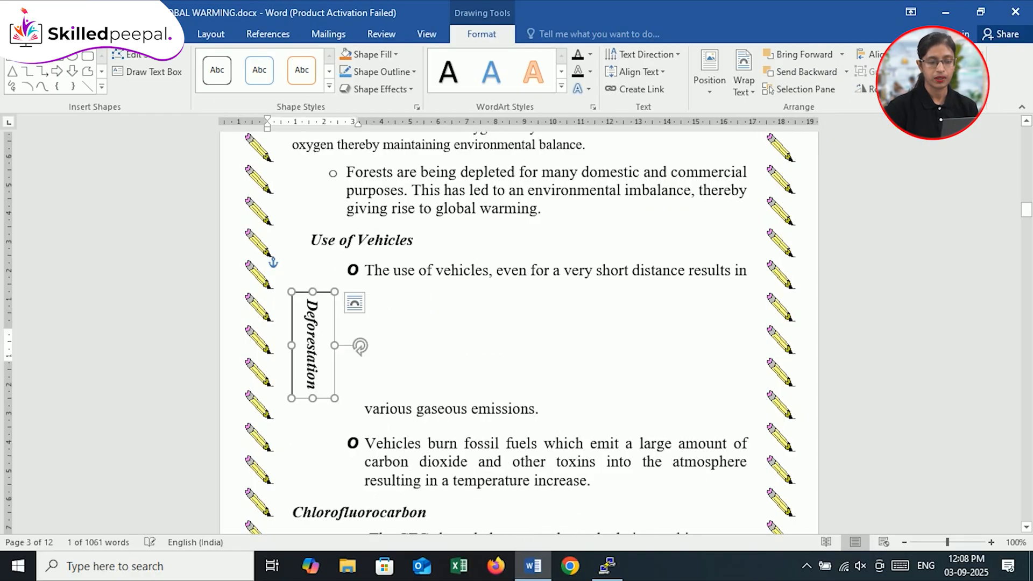
{"action": "left_click", "coordinate": [865, 89]}
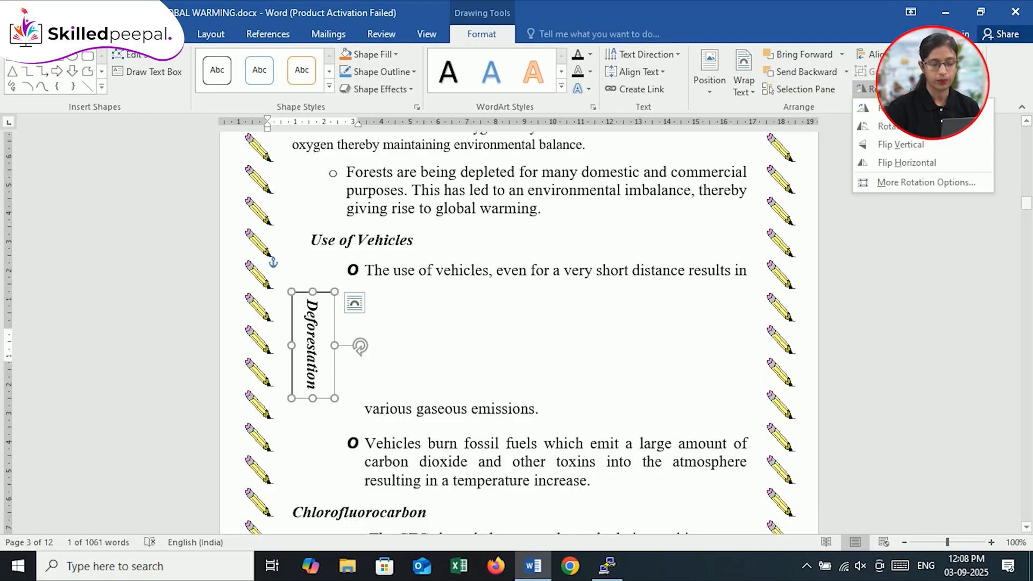
{"action": "left_click", "coordinate": [902, 129]}
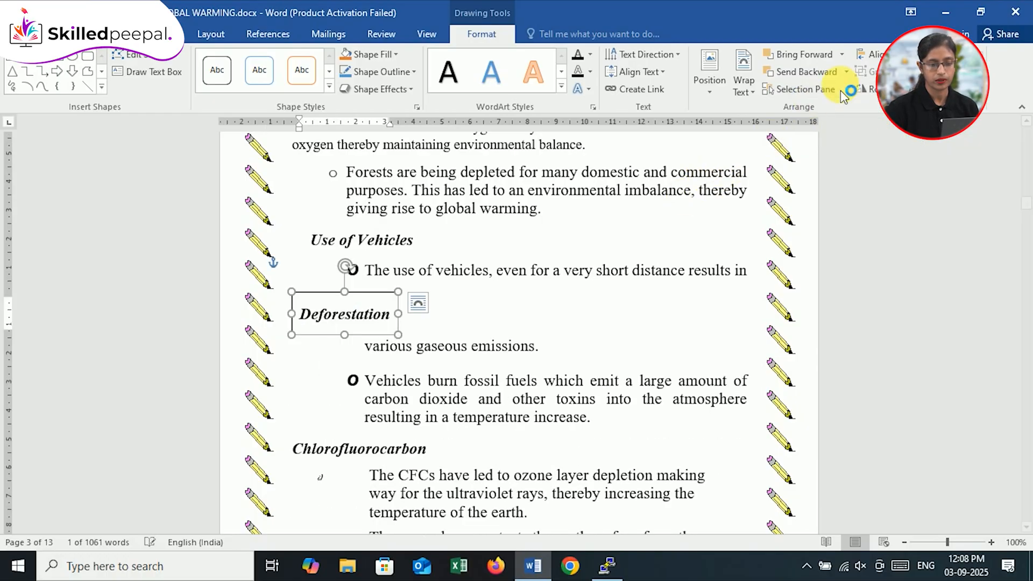
Step: Flip the "Deforestation" text box vertically, try a horizontal flip, and rotate the box by hand until its text is upright
{"action": "left_click", "coordinate": [863, 89]}
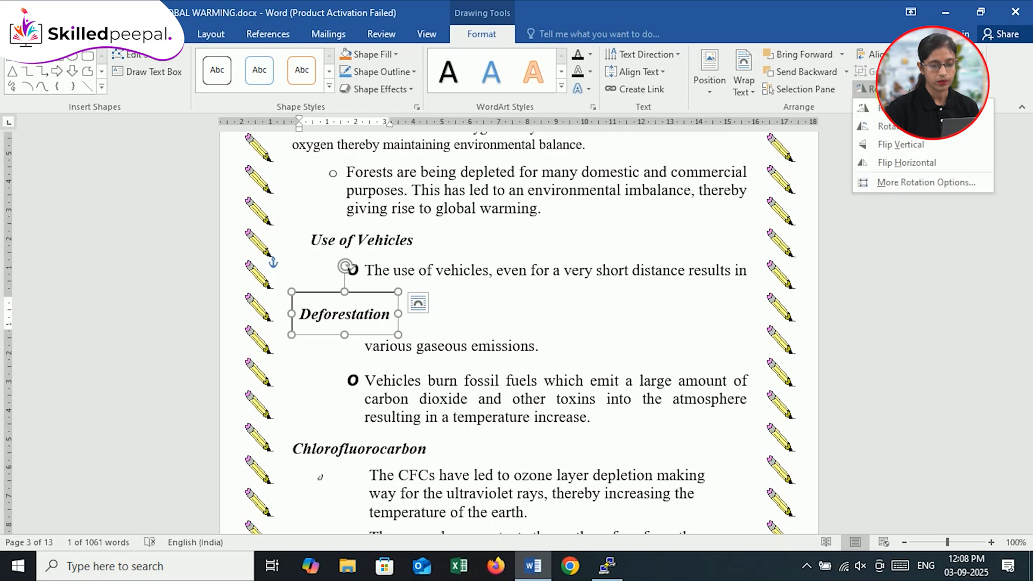
{"action": "left_click", "coordinate": [912, 141]}
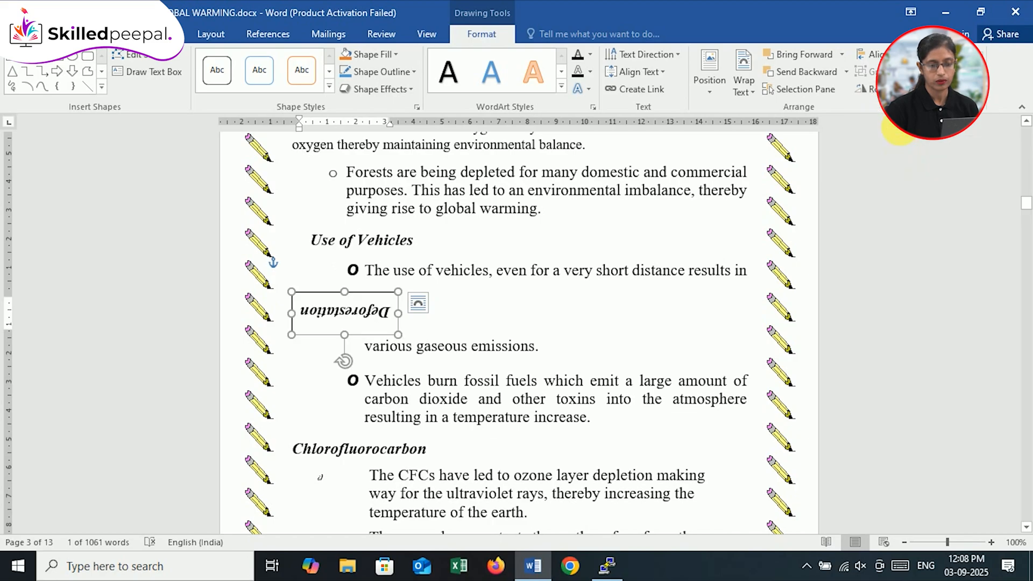
{"action": "left_click", "coordinate": [863, 89]}
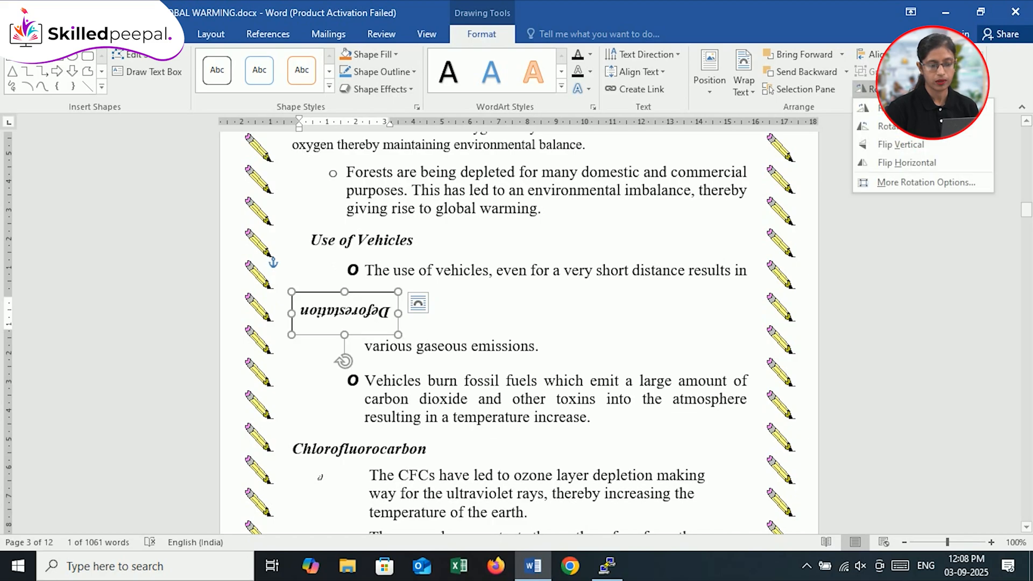
{"action": "left_click", "coordinate": [907, 162]}
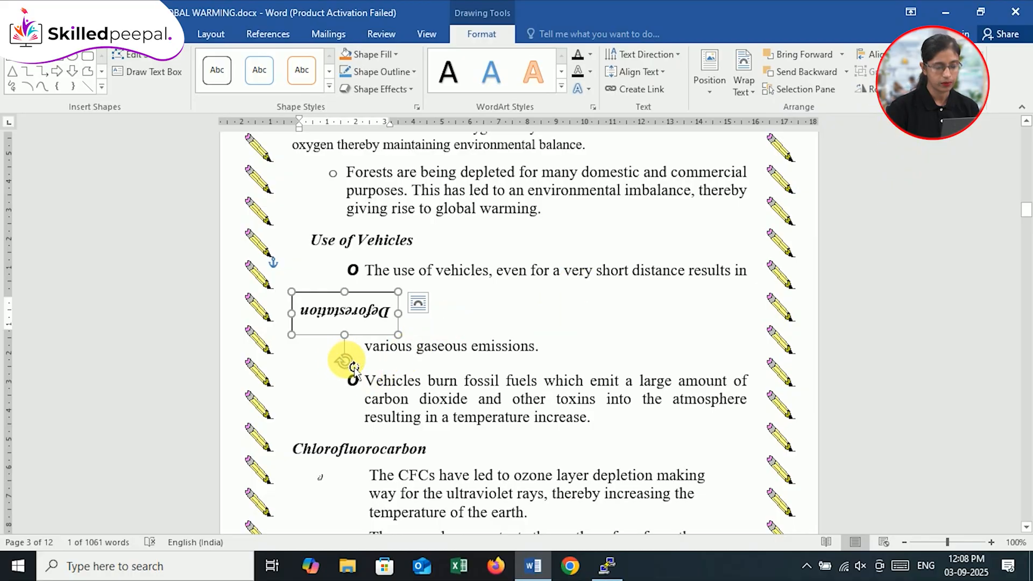
{"action": "left_click_drag", "start_coordinate": [346, 357], "coordinate": [352, 297]}
{"action": "left_click_drag", "start_coordinate": [353, 297], "coordinate": [349, 296]}
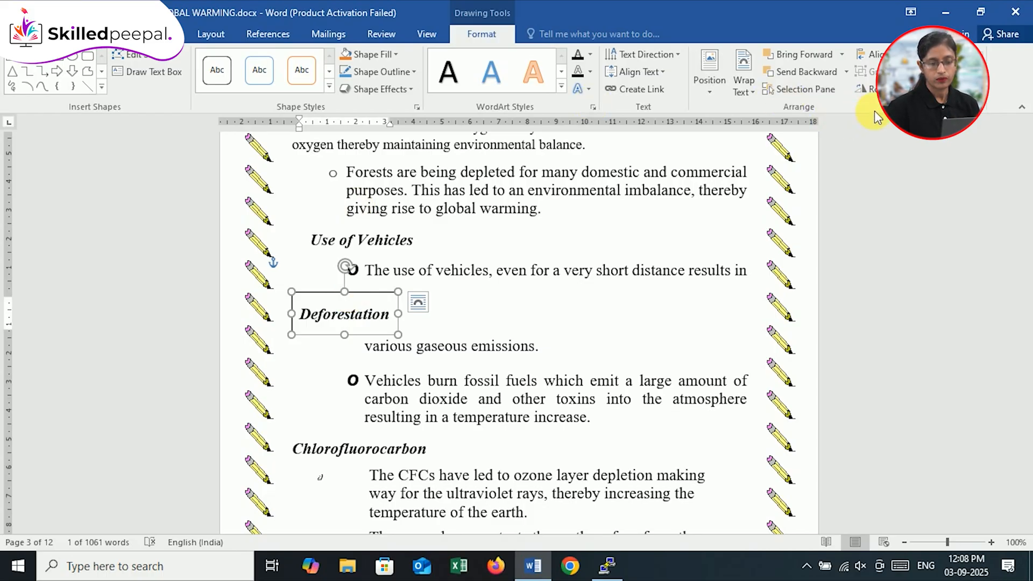
Step: Set the "Deforestation" text box's absolute height to 1.39 cm, width to 3.79 cm and rotation to 177° in the layout options
{"action": "left_click", "coordinate": [866, 89]}
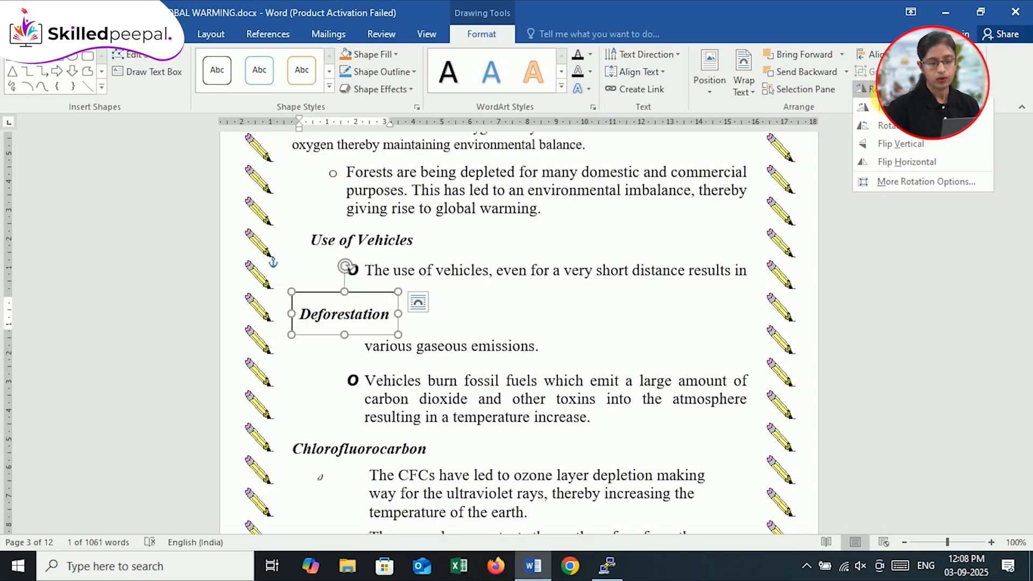
{"action": "left_click", "coordinate": [904, 183]}
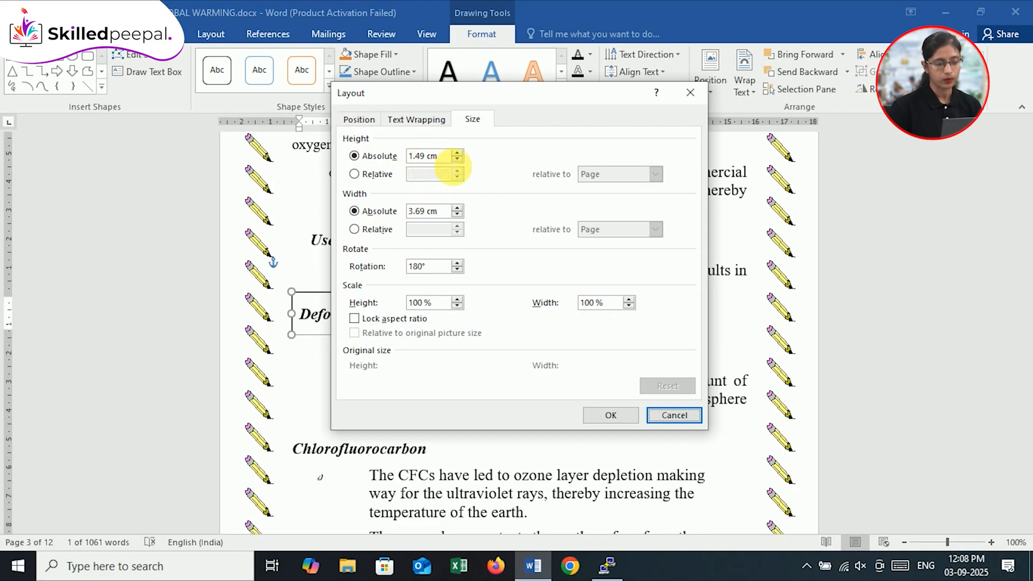
{"action": "left_click", "coordinate": [457, 153]}
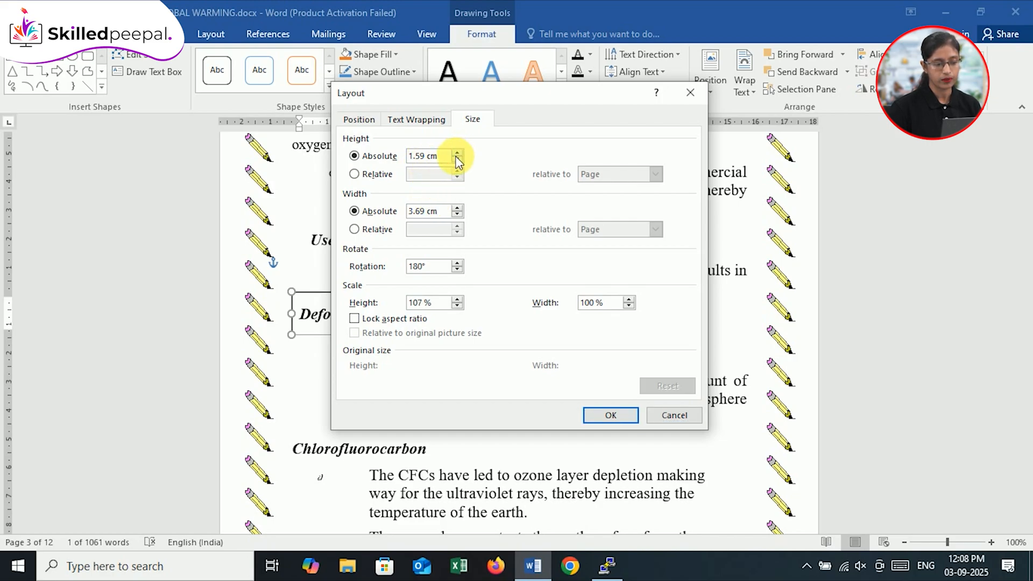
{"action": "left_click", "coordinate": [457, 160]}
{"action": "left_click", "coordinate": [457, 159]}
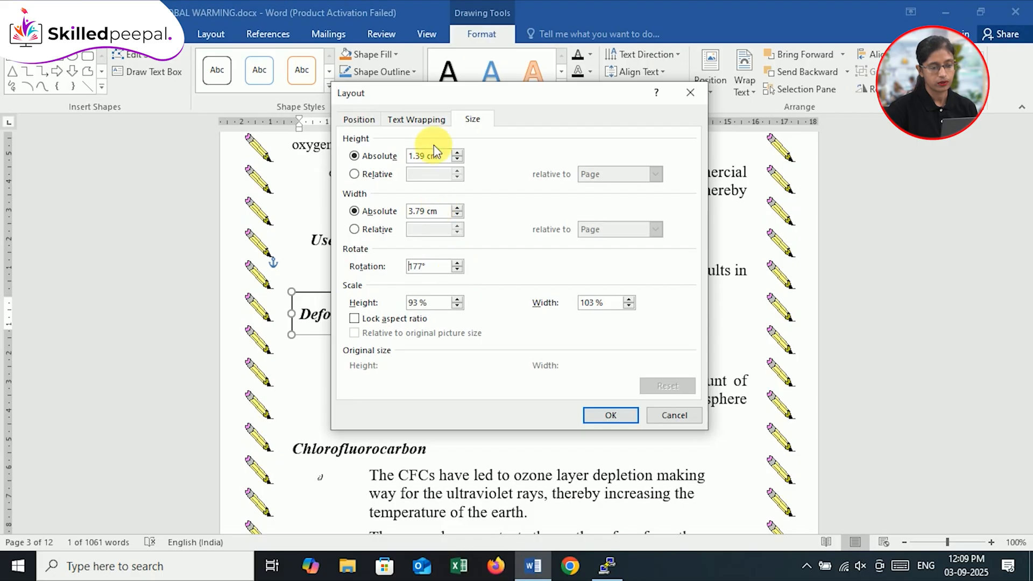
Step: Set the text box's wrapping to Square with text on the left only and 0.3 cm top and bottom distance from text
{"action": "left_click", "coordinate": [410, 121]}
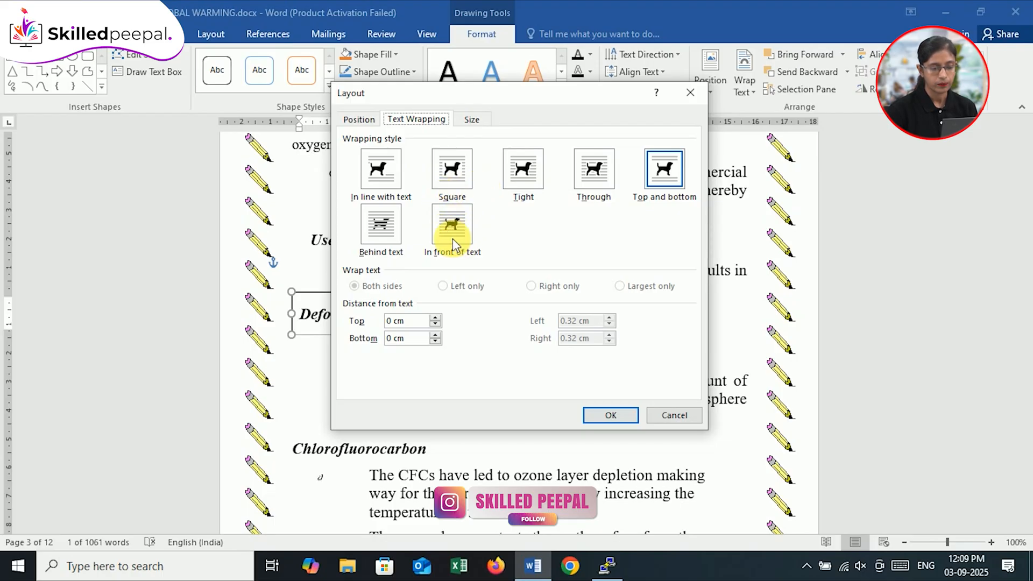
{"action": "left_click", "coordinate": [455, 178]}
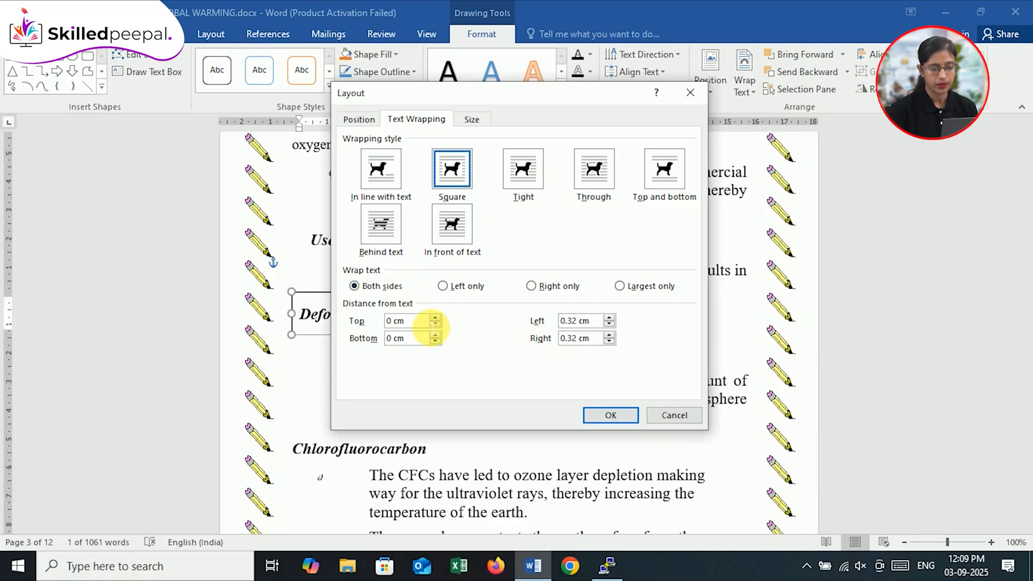
{"action": "left_click", "coordinate": [445, 287]}
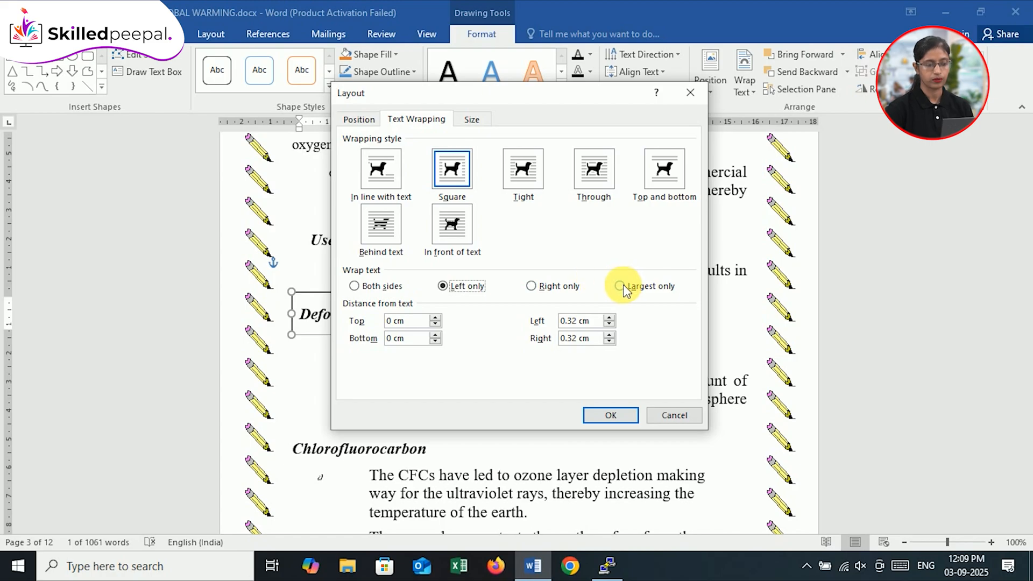
{"action": "left_click", "coordinate": [435, 318]}
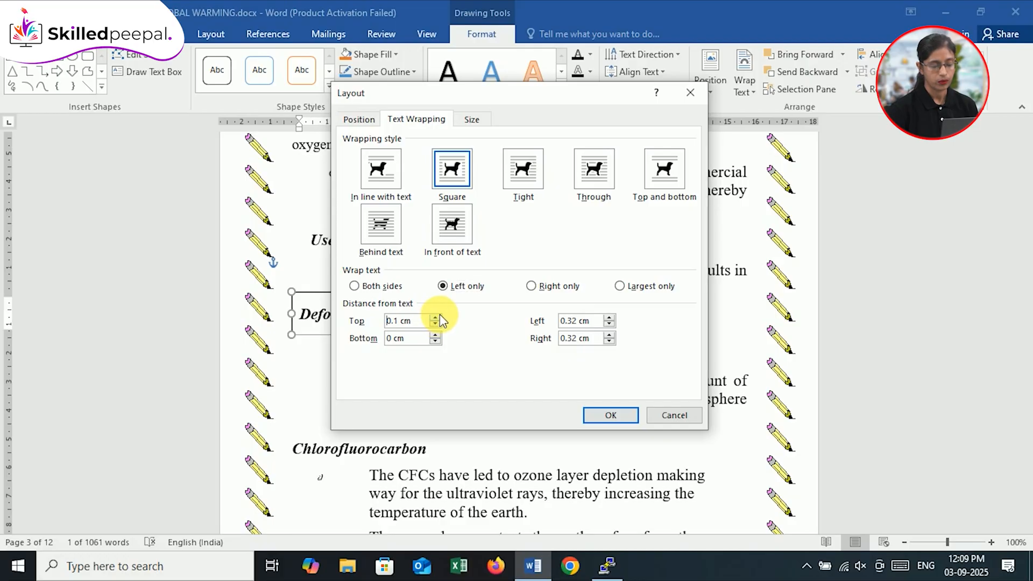
{"action": "left_click", "coordinate": [434, 335]}
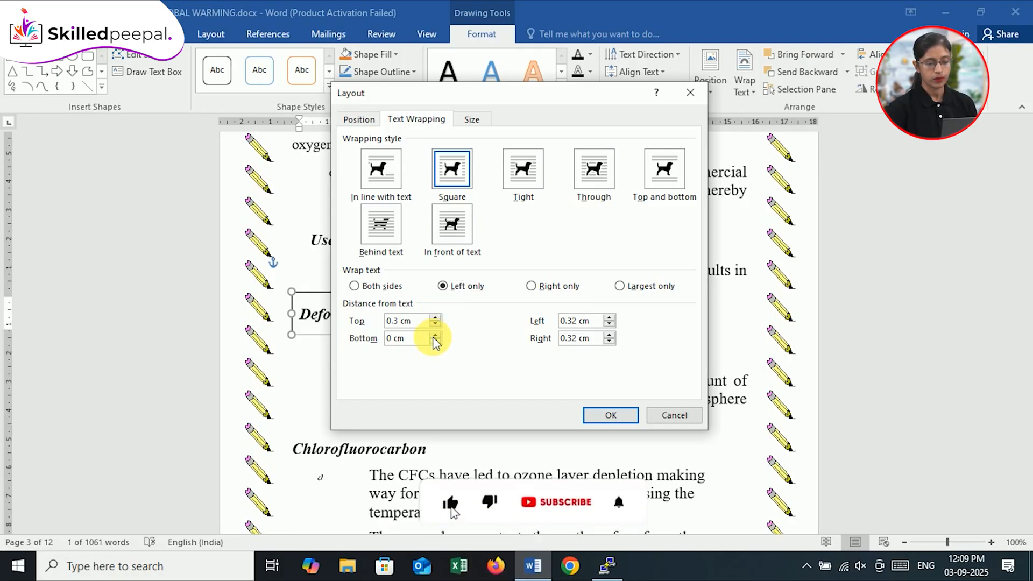
{"action": "left_click", "coordinate": [435, 335]}
{"action": "left_click", "coordinate": [435, 335]}
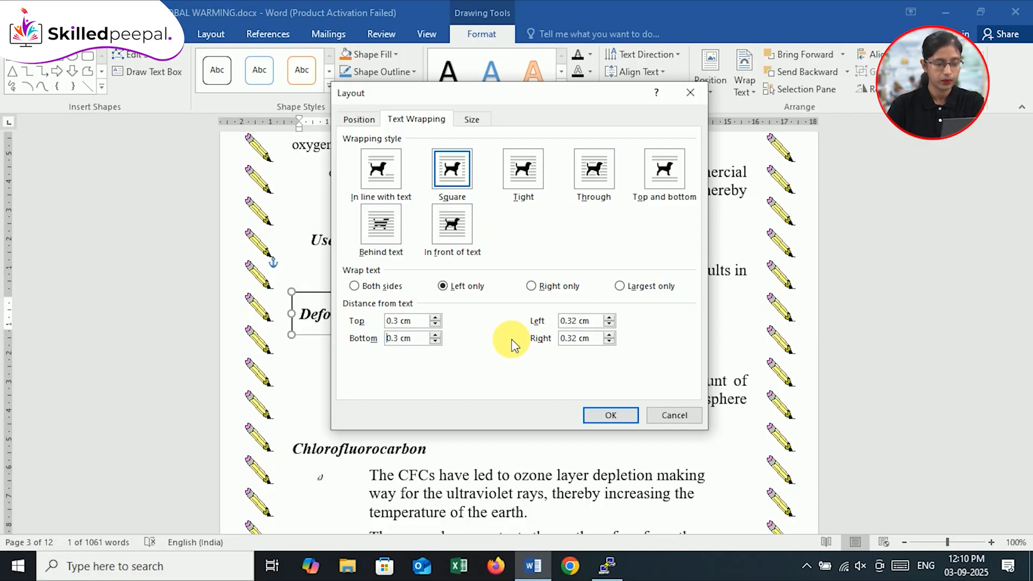
Step: Set the text box's vertical absolute position to 11.6 cm below the margin, apply the layout, and nudge the box slightly upward
{"action": "left_click", "coordinate": [359, 120]}
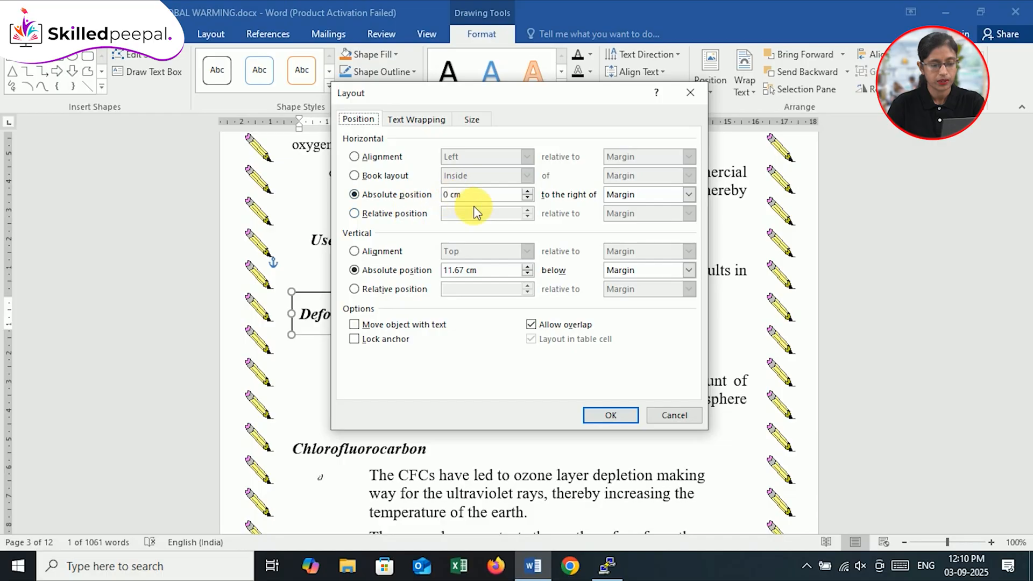
{"action": "left_click", "coordinate": [689, 194]}
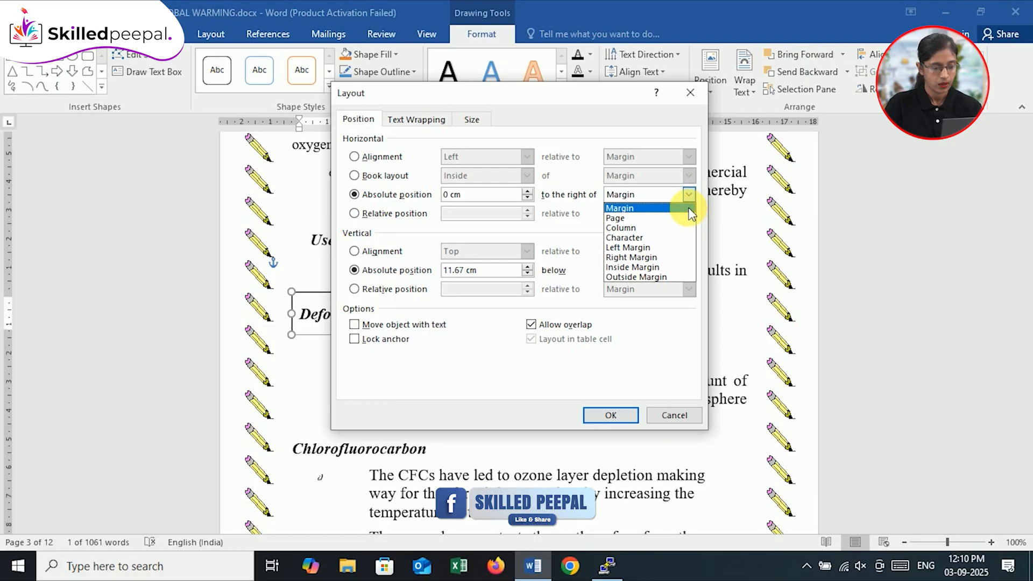
{"action": "left_click", "coordinate": [689, 210]}
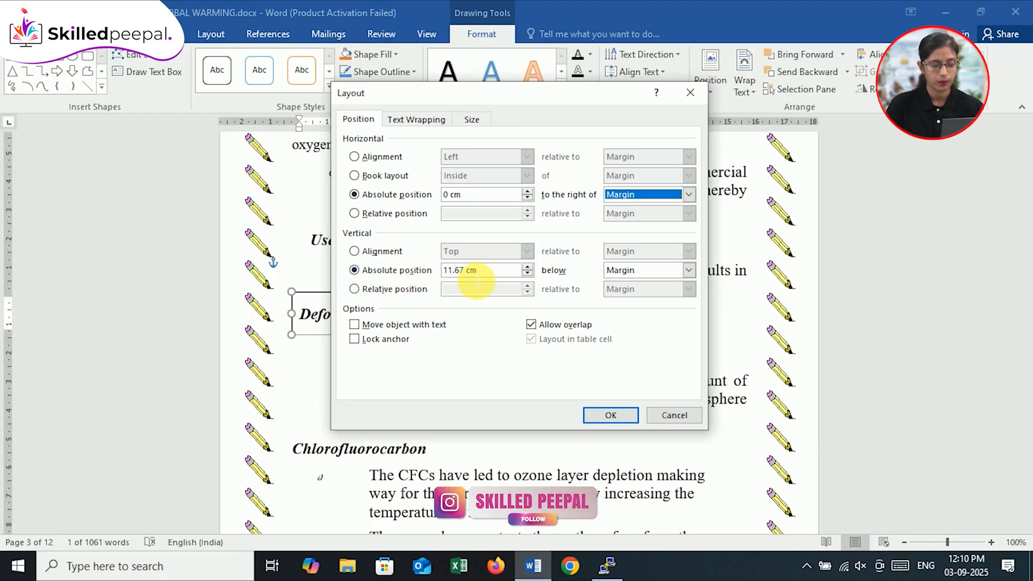
{"action": "left_click", "coordinate": [527, 267]}
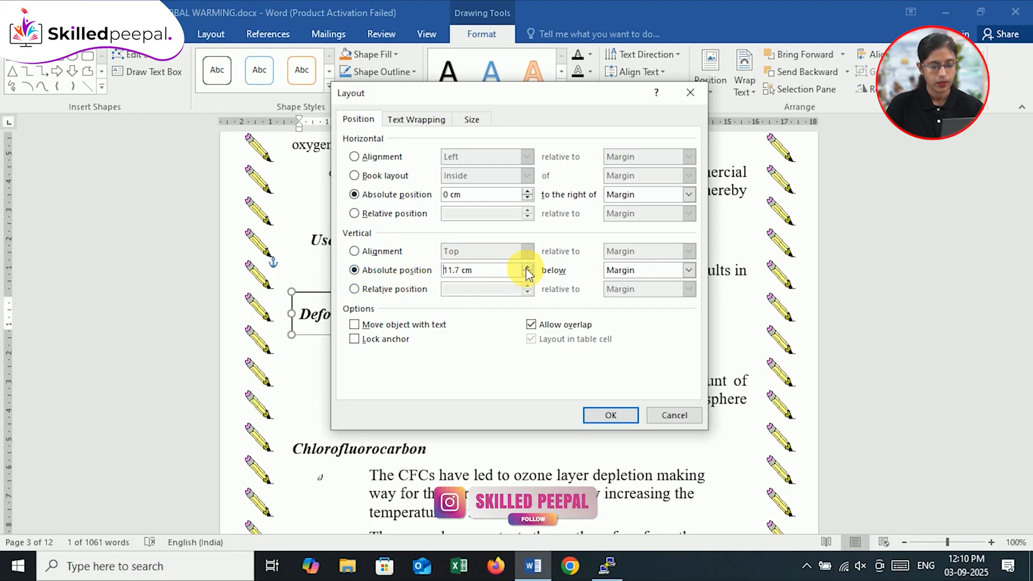
{"action": "left_click", "coordinate": [528, 276]}
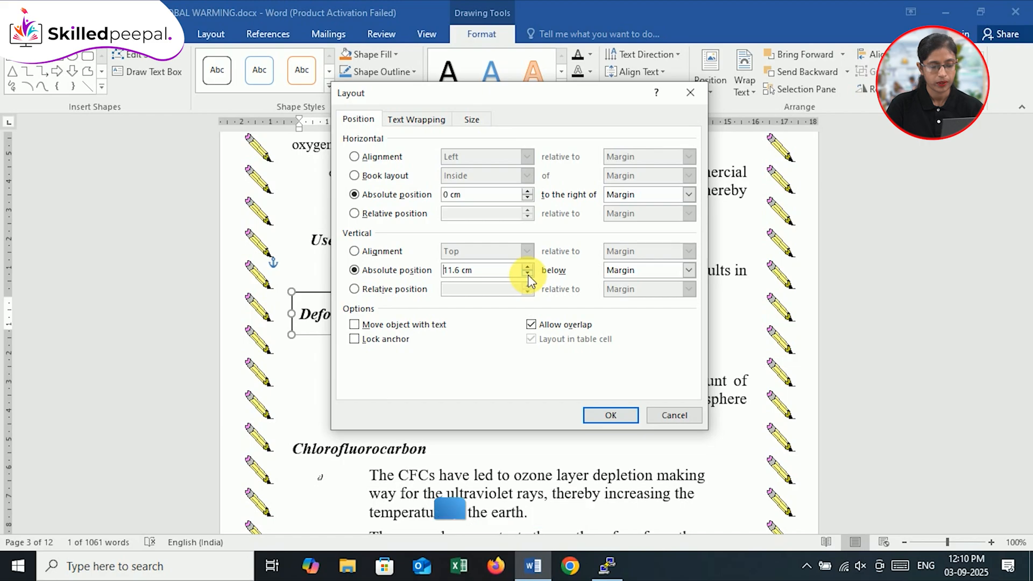
{"action": "left_click", "coordinate": [689, 274]}
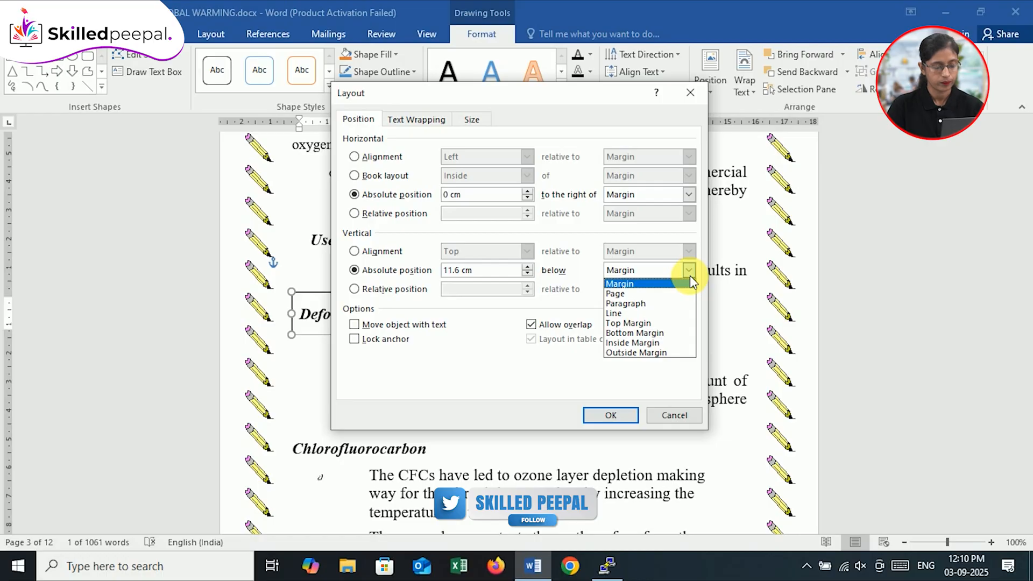
{"action": "left_click", "coordinate": [559, 297]}
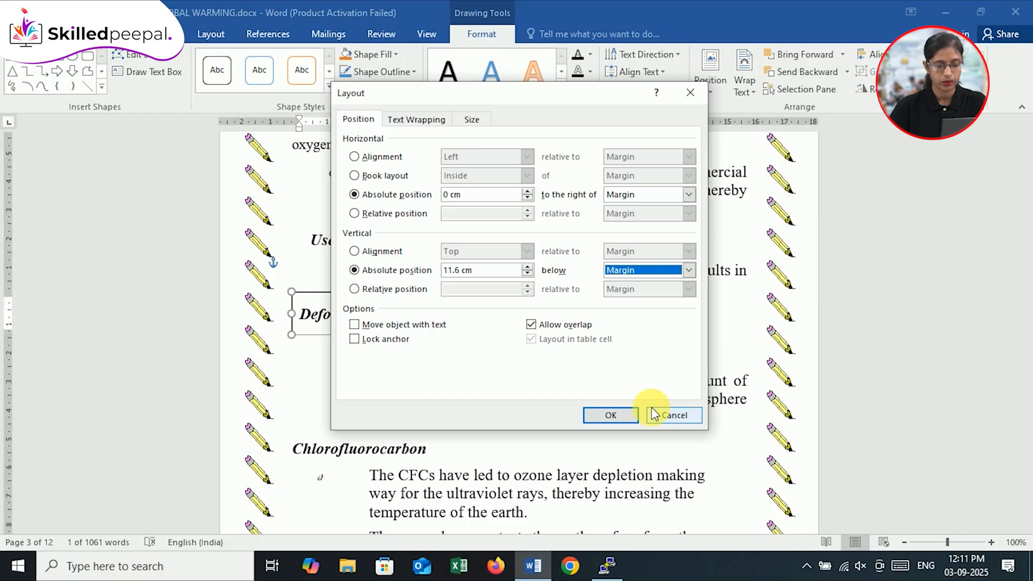
{"action": "left_click", "coordinate": [610, 415]}
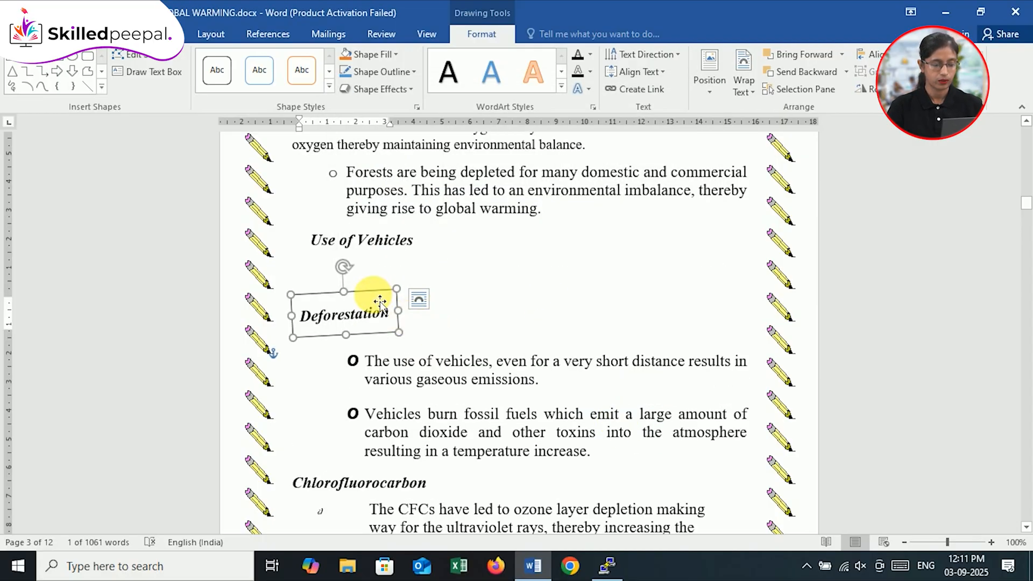
{"action": "mouse_move", "coordinate": [377, 295]}
{"action": "left_mouse_down"}
{"action": "mouse_move", "coordinate": [383, 267]}
{"action": "mouse_move", "coordinate": [377, 276]}
{"action": "left_mouse_up"}
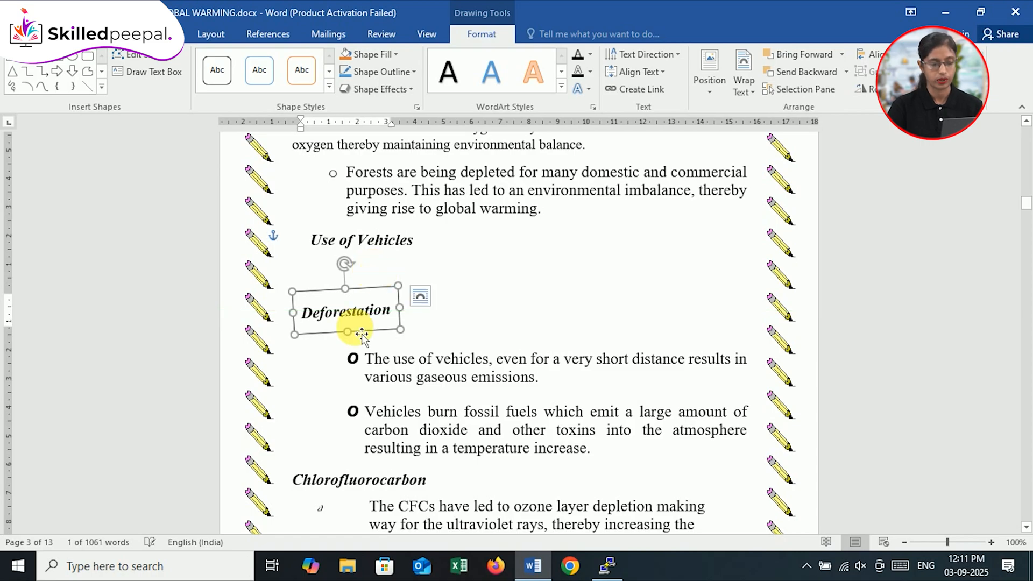
{"action": "left_click", "coordinate": [450, 331]}
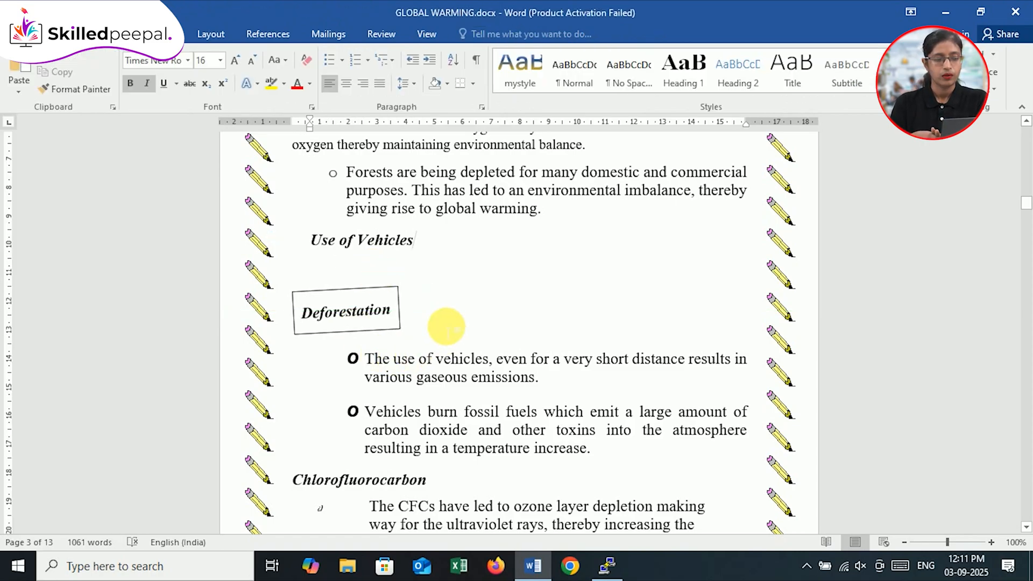